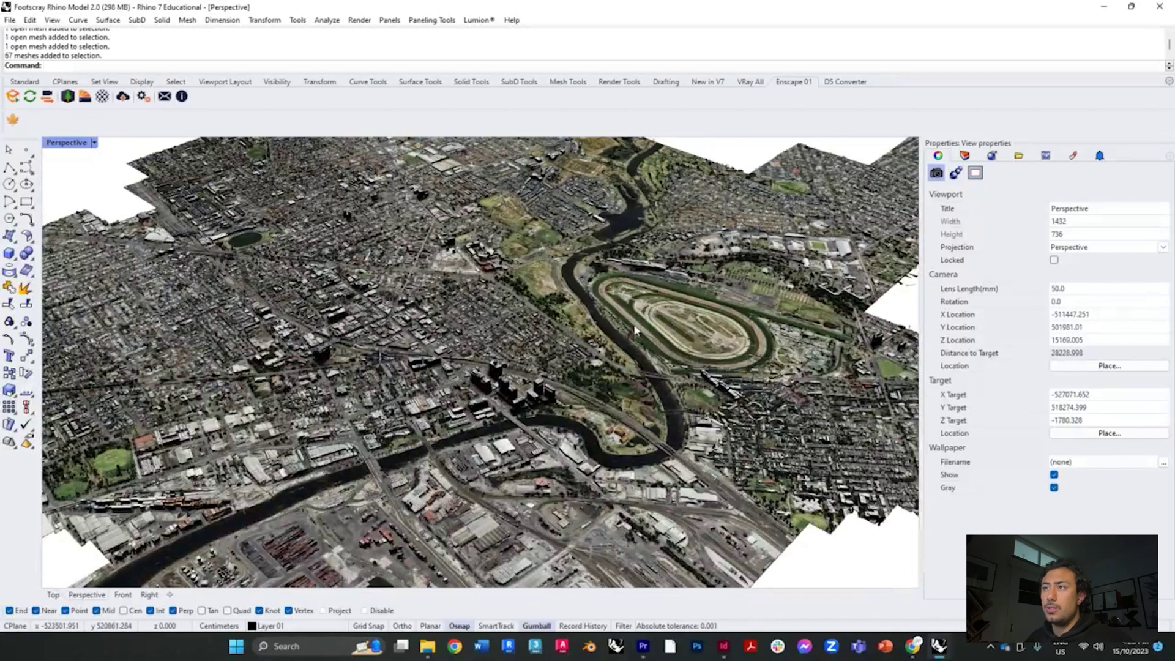
{"action": "scroll", "coordinate": [637, 331], "scroll_direction": "down", "scroll_amount": 2}
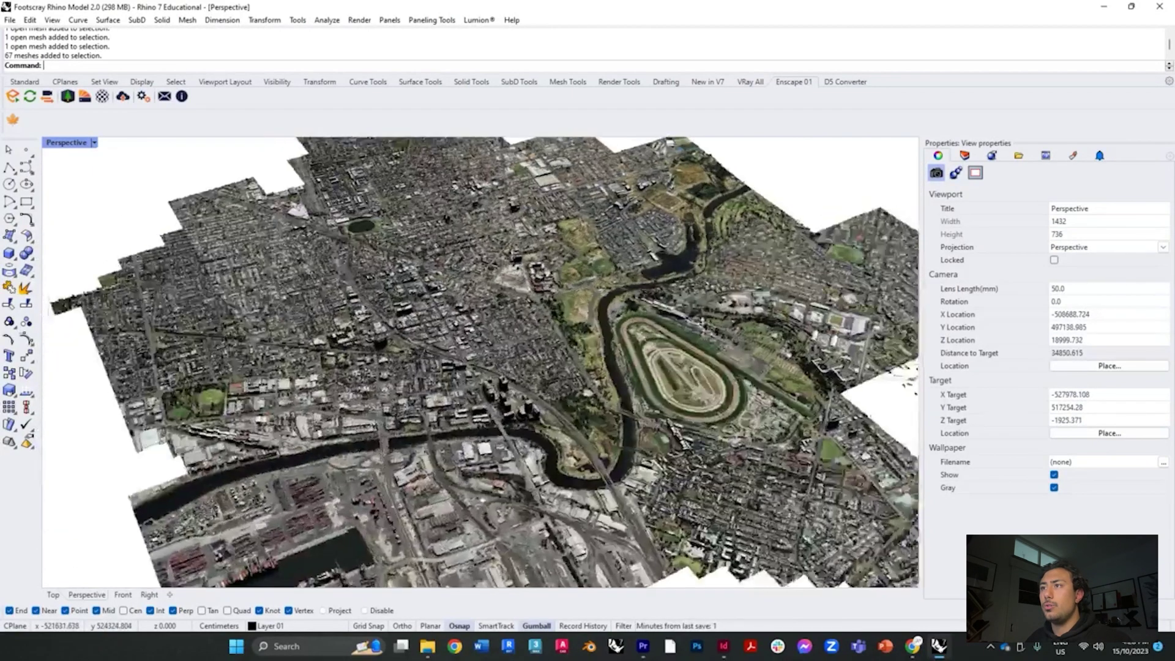
{"action": "right_click_drag", "start_coordinate": [637, 331], "coordinate": [581, 301]}
{"action": "right_click_drag", "start_coordinate": [618, 379], "coordinate": [784, 399]}
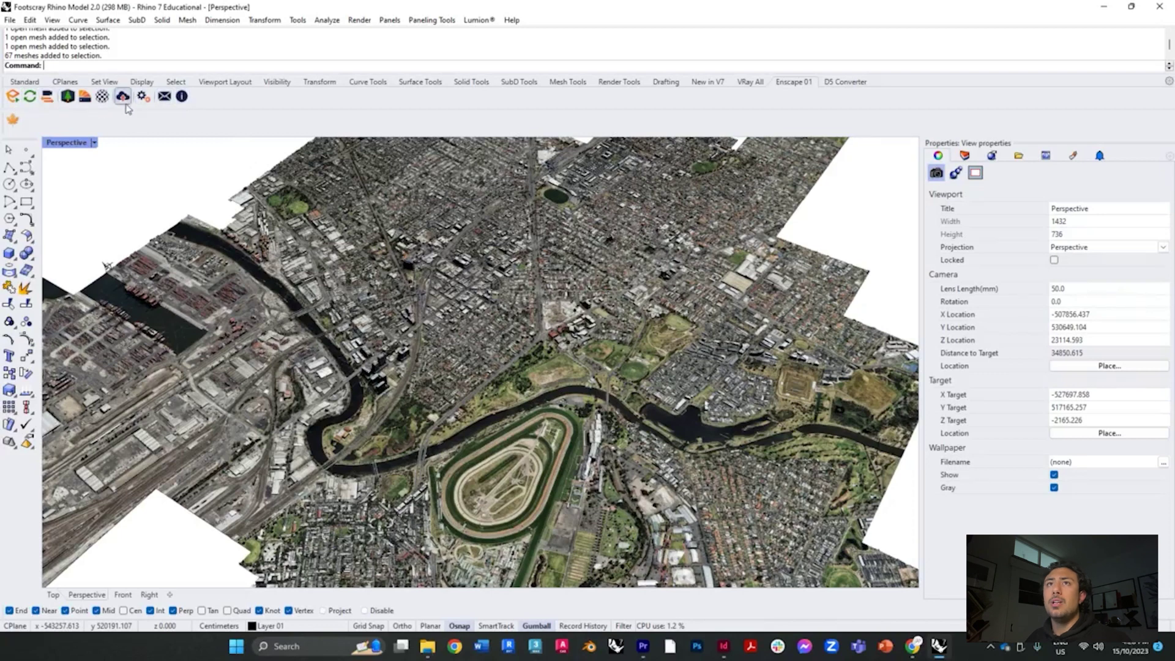
Step: Show the Enscape toolbar from the Enscape.Rhino7.Plugin toolbar file and start the Enscape live render of the city model
{"action": "type", "text": "Toolbar"}
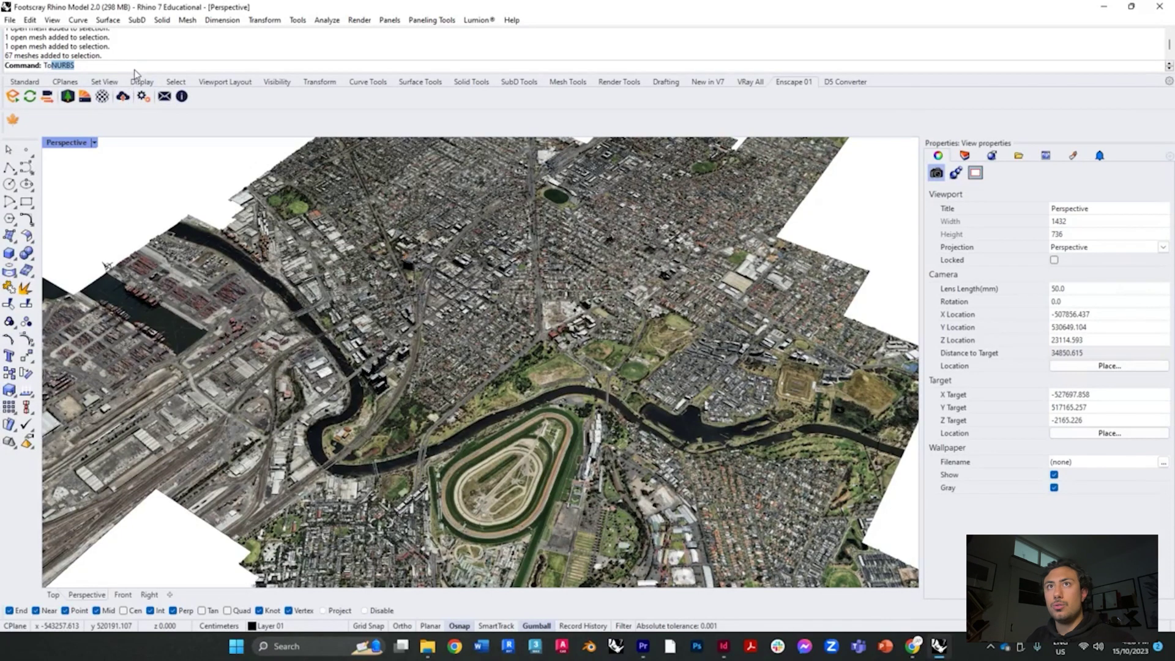
{"action": "key", "text": "Return"}
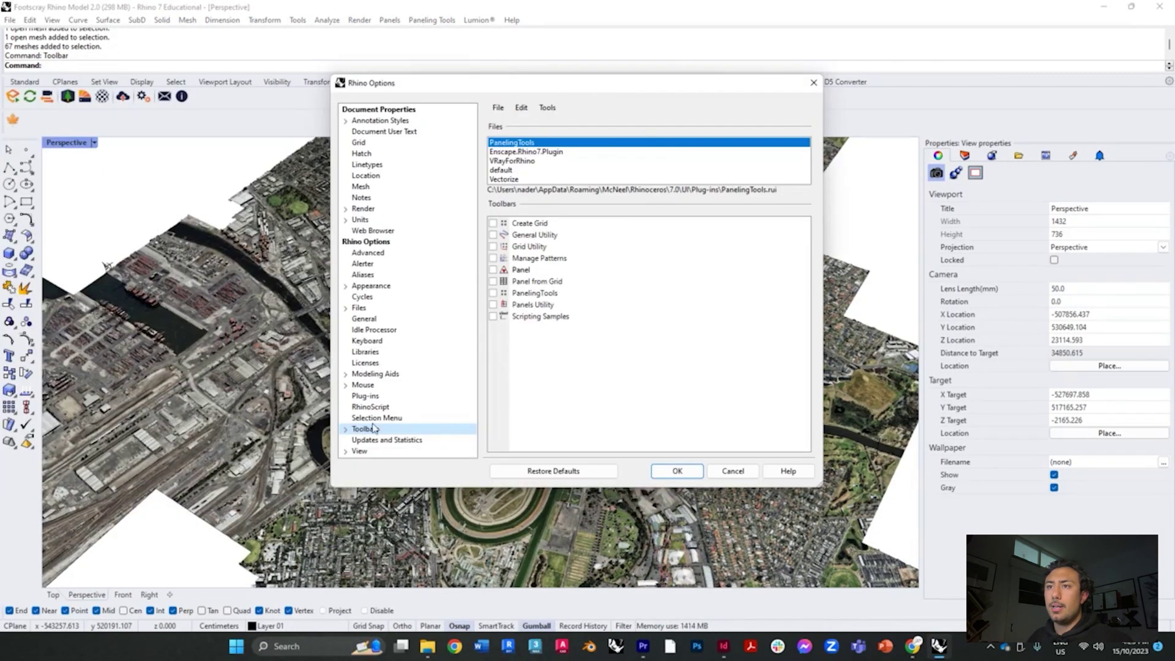
{"action": "left_click", "coordinate": [346, 431]}
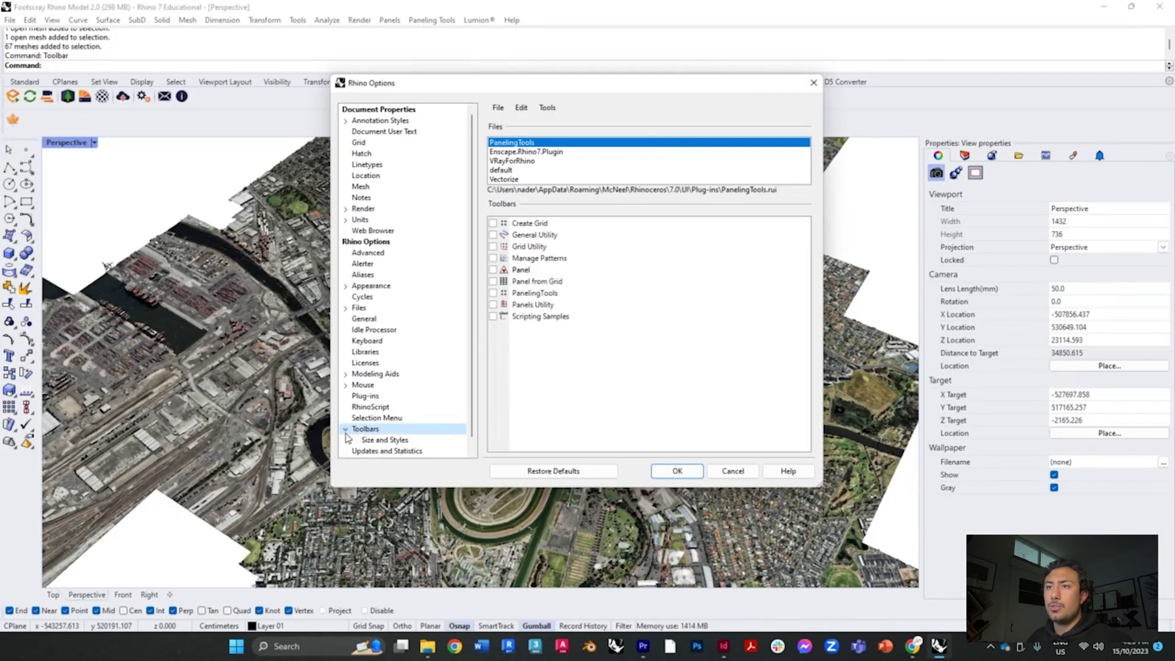
{"action": "left_click", "coordinate": [522, 152]}
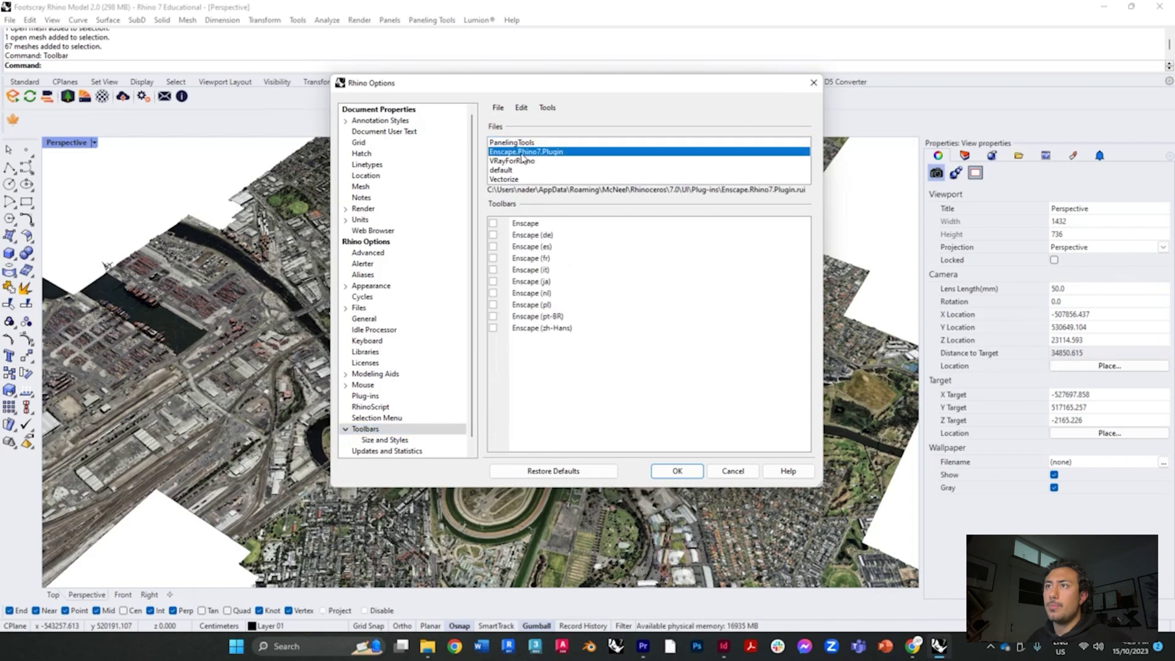
{"action": "left_click", "coordinate": [493, 223]}
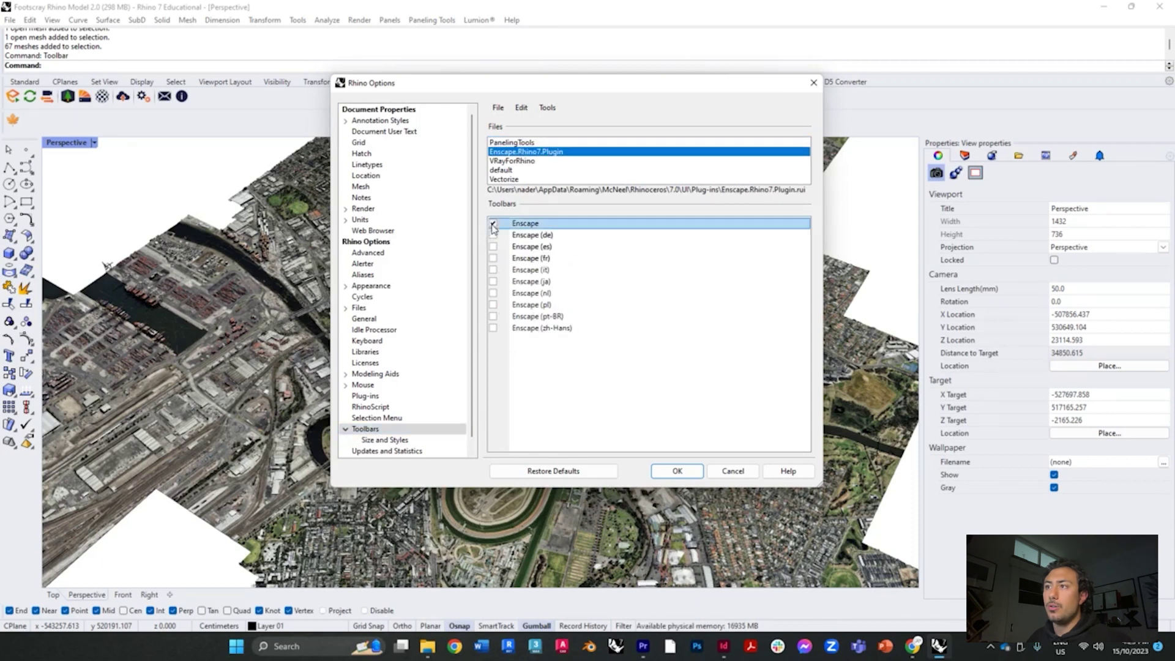
{"action": "left_click", "coordinate": [677, 471]}
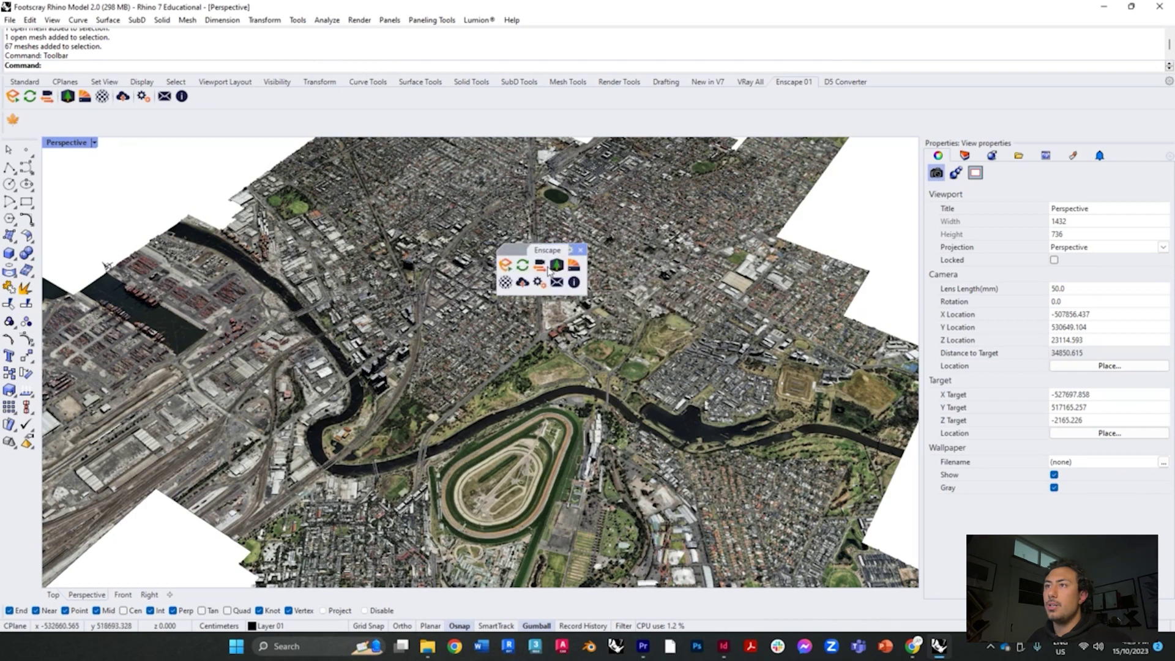
{"action": "left_click_drag", "start_coordinate": [546, 250], "coordinate": [651, 231]}
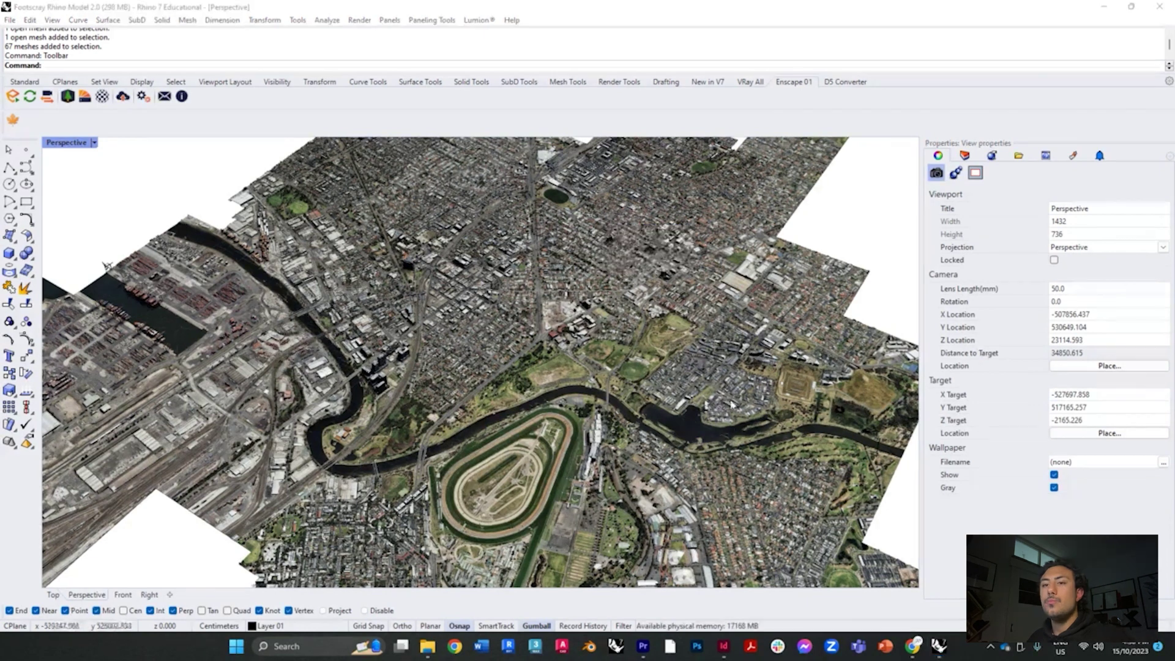
{"action": "left_click", "coordinate": [12, 97]}
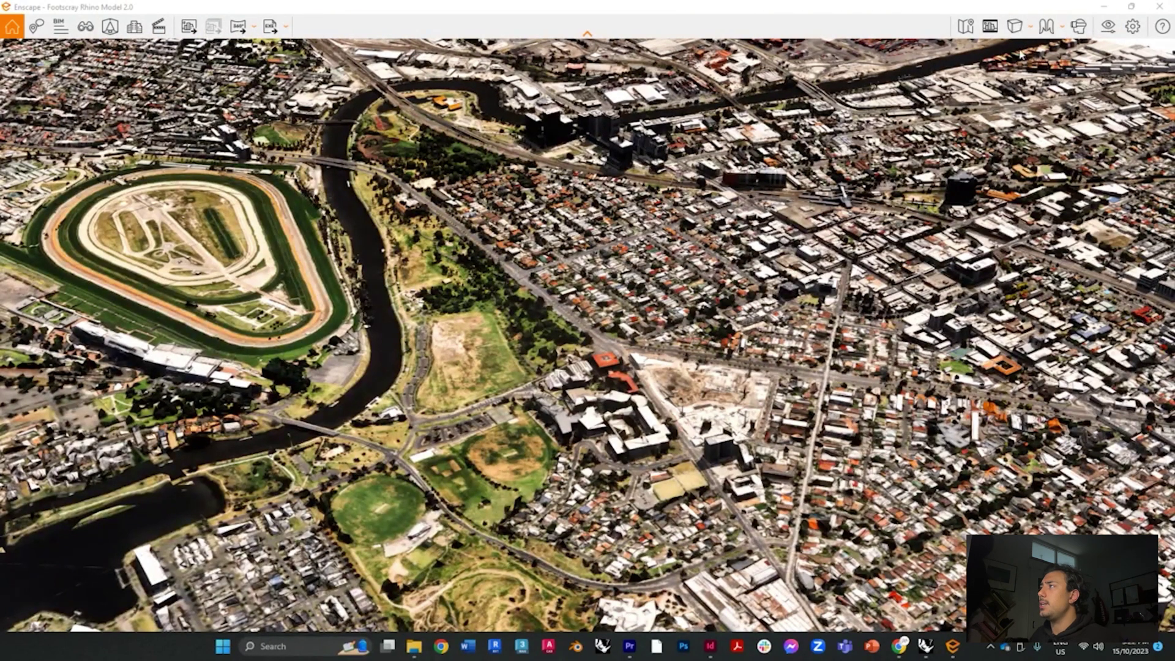
Step: Try the Two-Point and Orthographic projections on the render view and return it to Perspective
{"action": "left_click", "coordinate": [1030, 31]}
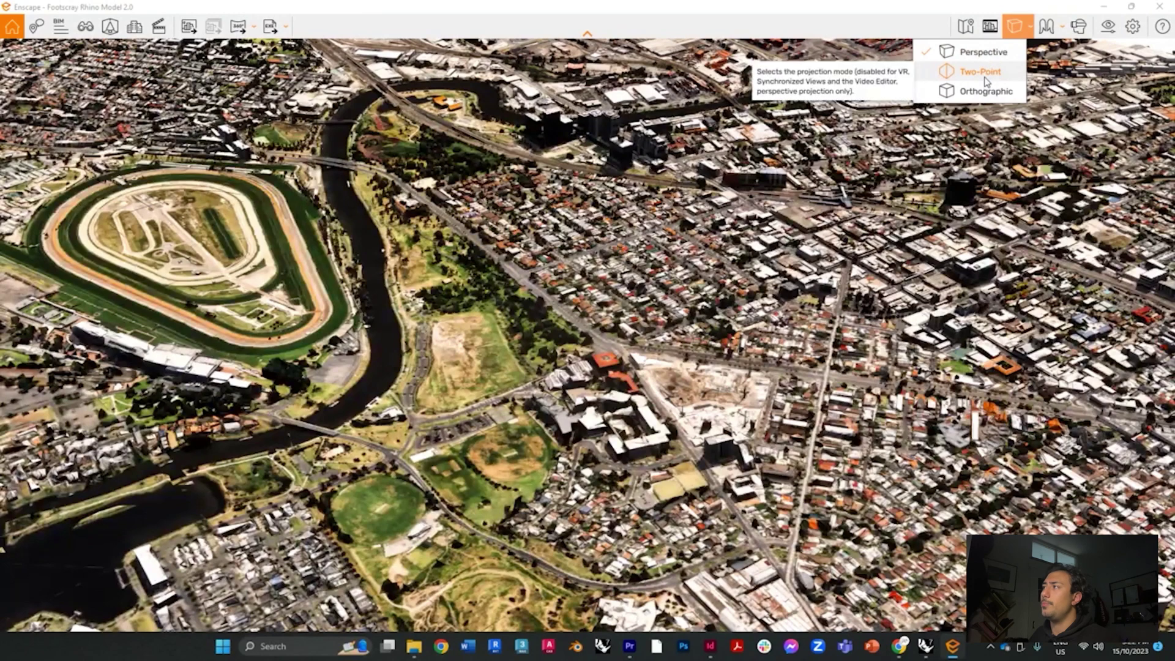
{"action": "left_click", "coordinate": [985, 76]}
{"action": "left_click_drag", "start_coordinate": [759, 375], "coordinate": [759, 441]}
{"action": "left_click", "coordinate": [1023, 28]}
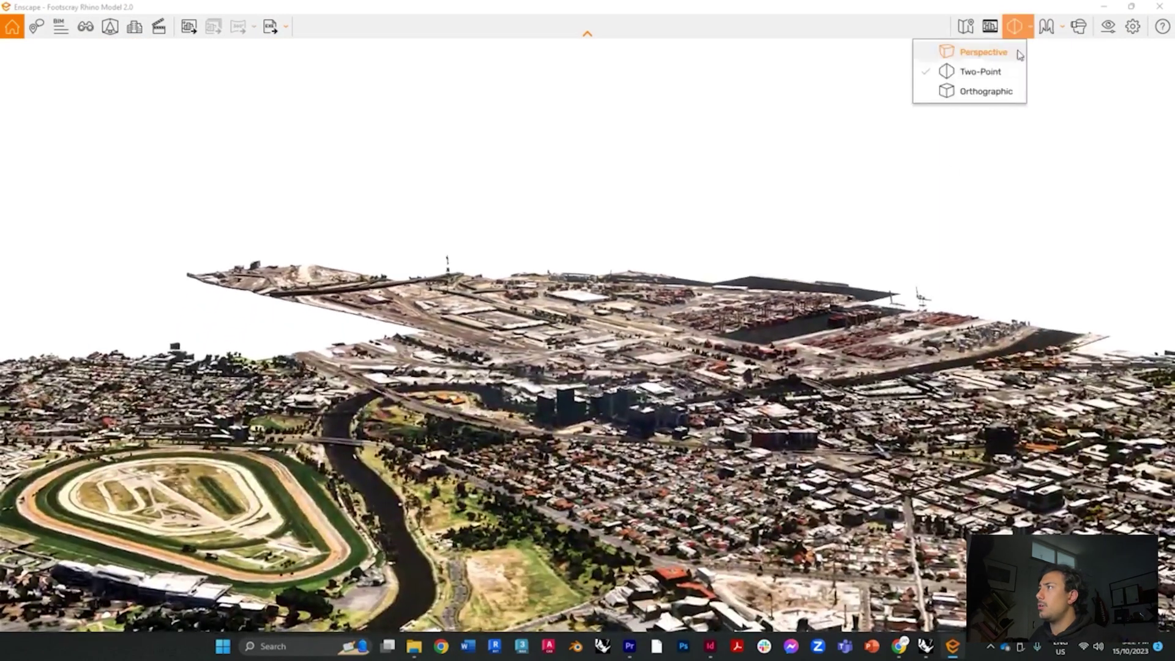
{"action": "left_click", "coordinate": [987, 91]}
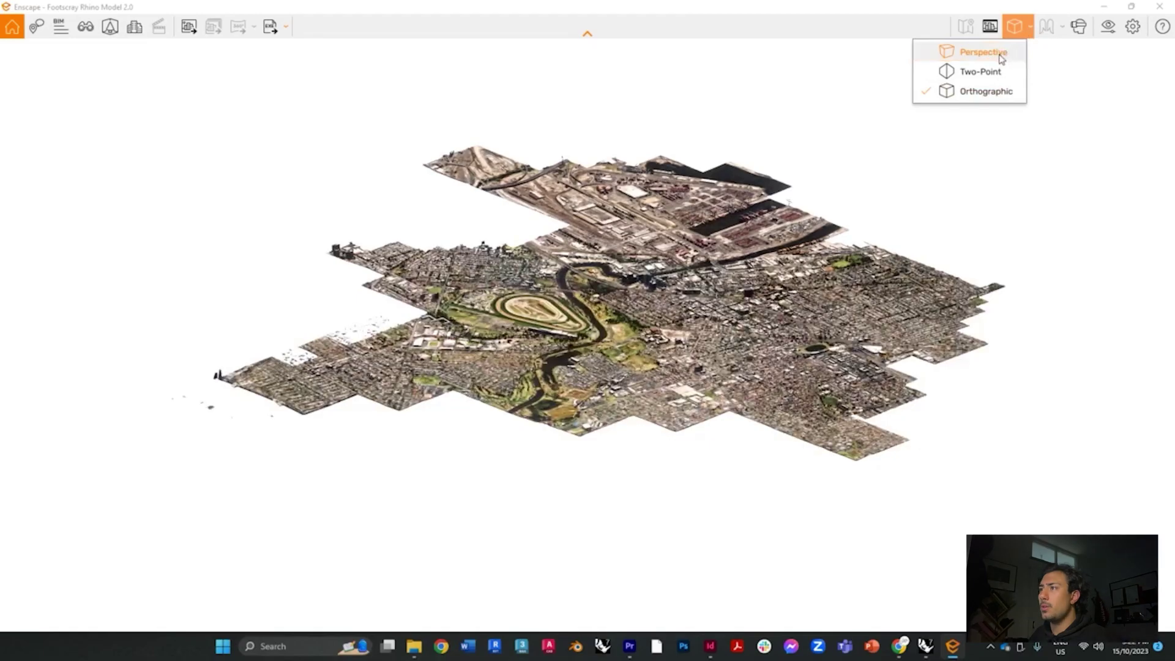
{"action": "left_click", "coordinate": [1004, 52]}
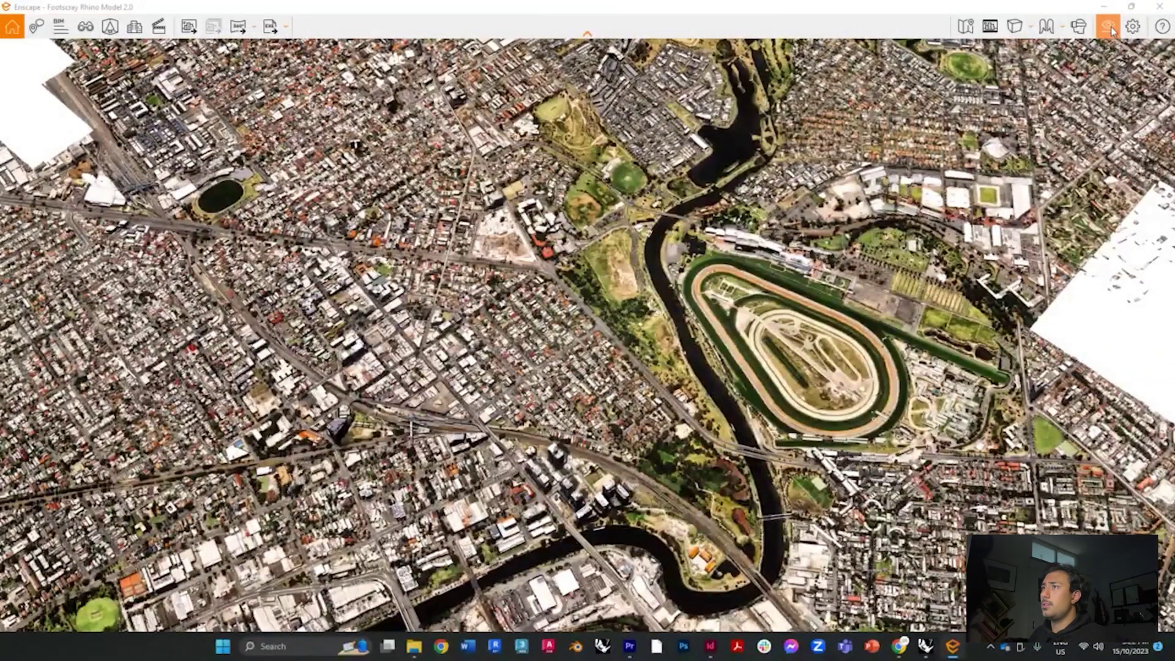
Step: Set the render's exposure to 1 % and its horizontal field of view to 49° in the visual settings
{"action": "left_click", "coordinate": [1113, 31]}
{"action": "left_click_drag", "start_coordinate": [582, 90], "coordinate": [876, 92]}
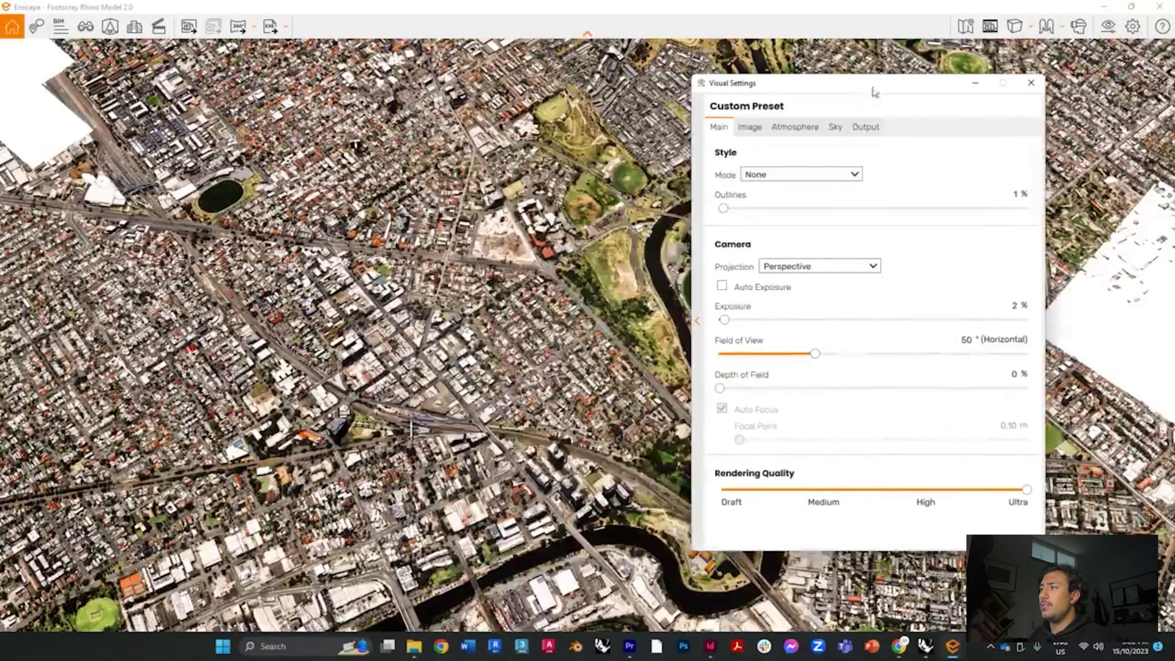
{"action": "left_click_drag", "start_coordinate": [724, 321], "coordinate": [723, 333]}
{"action": "left_click_drag", "start_coordinate": [815, 354], "coordinate": [807, 355]}
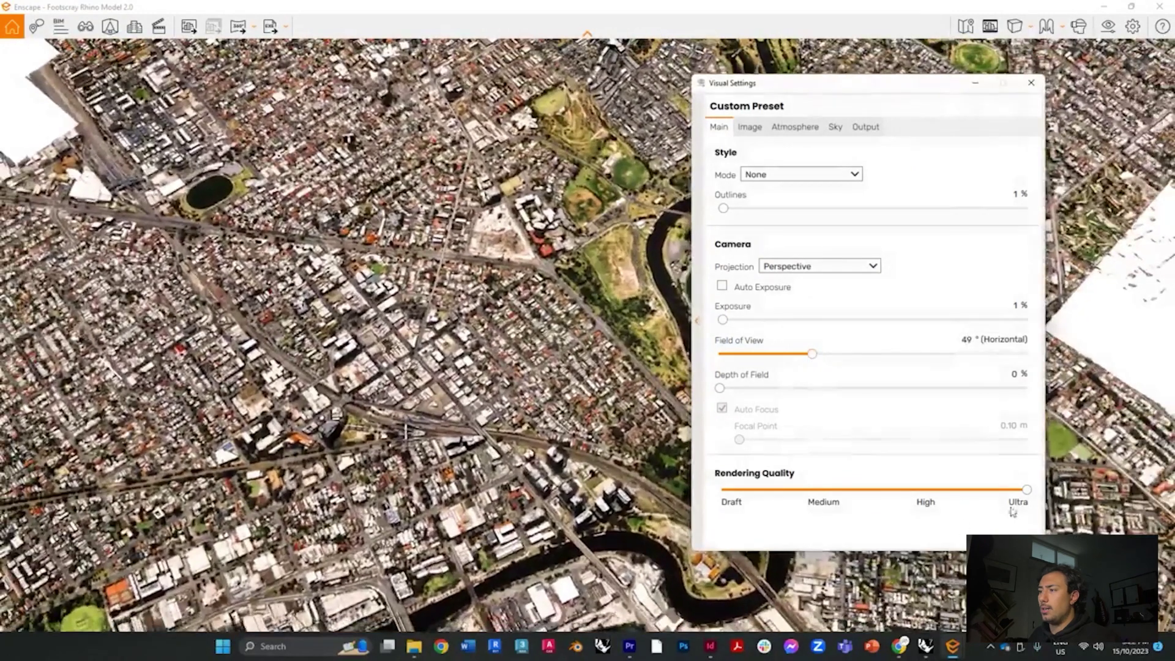
{"action": "left_click", "coordinate": [628, 162]}
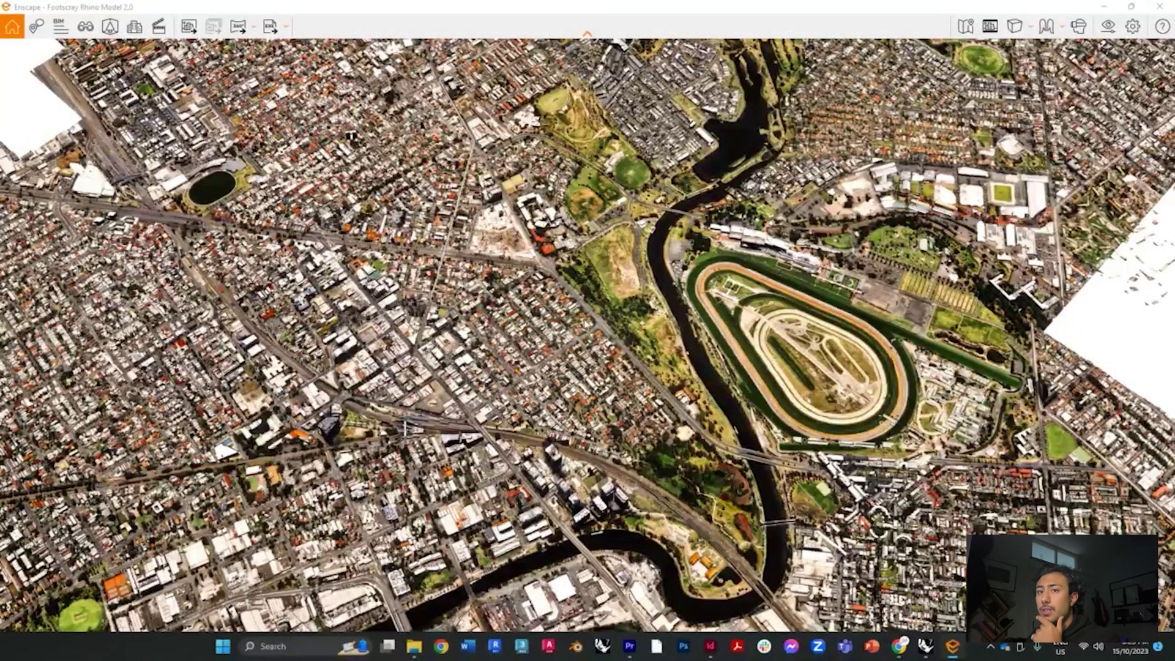
Step: Reduce the Enscape window from full screen and place it beside the Rhino window
{"action": "double_click", "coordinate": [656, 12]}
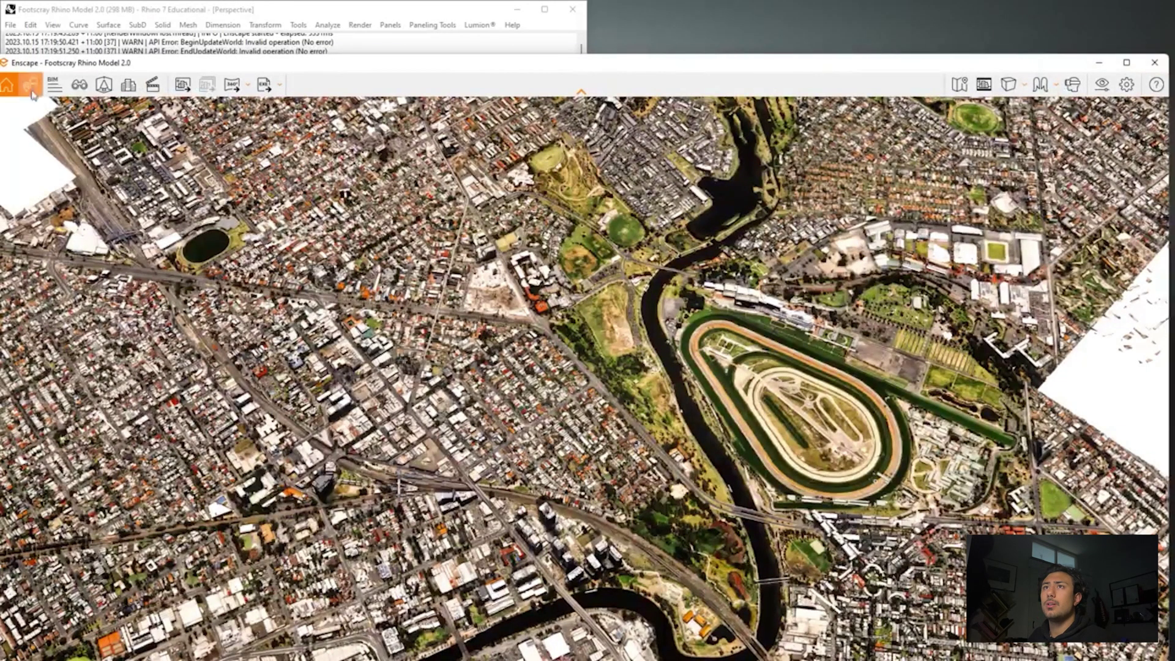
{"action": "left_click_drag", "start_coordinate": [39, 69], "coordinate": [774, 236]}
{"action": "left_click_drag", "start_coordinate": [734, 146], "coordinate": [696, 86]}
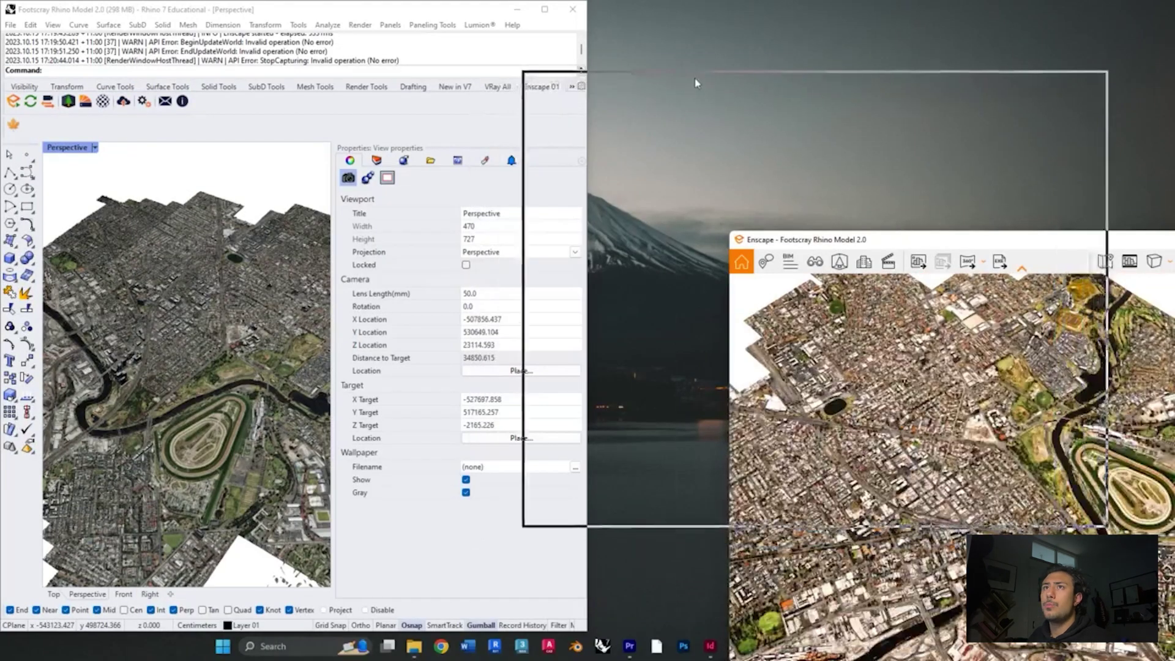
Step: Open Rhino's Sun settings and turn the sun on
{"action": "left_click", "coordinate": [90, 75]}
{"action": "type", "text": "Sun"}
{"action": "key", "text": "Return"}
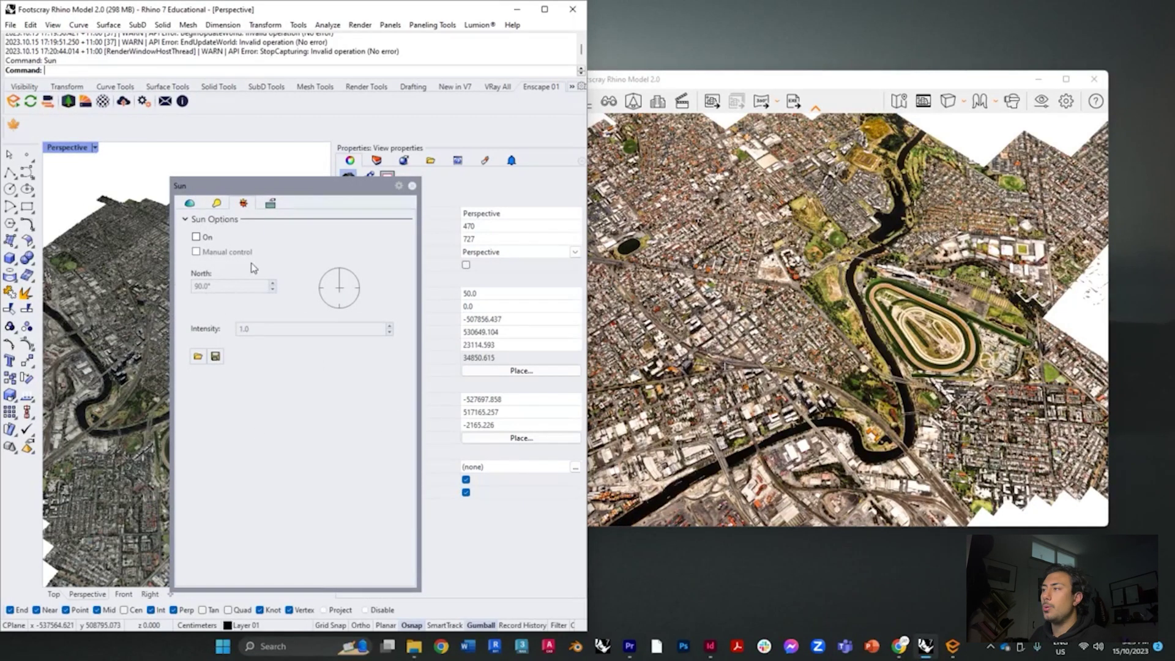
{"action": "left_click", "coordinate": [196, 237]}
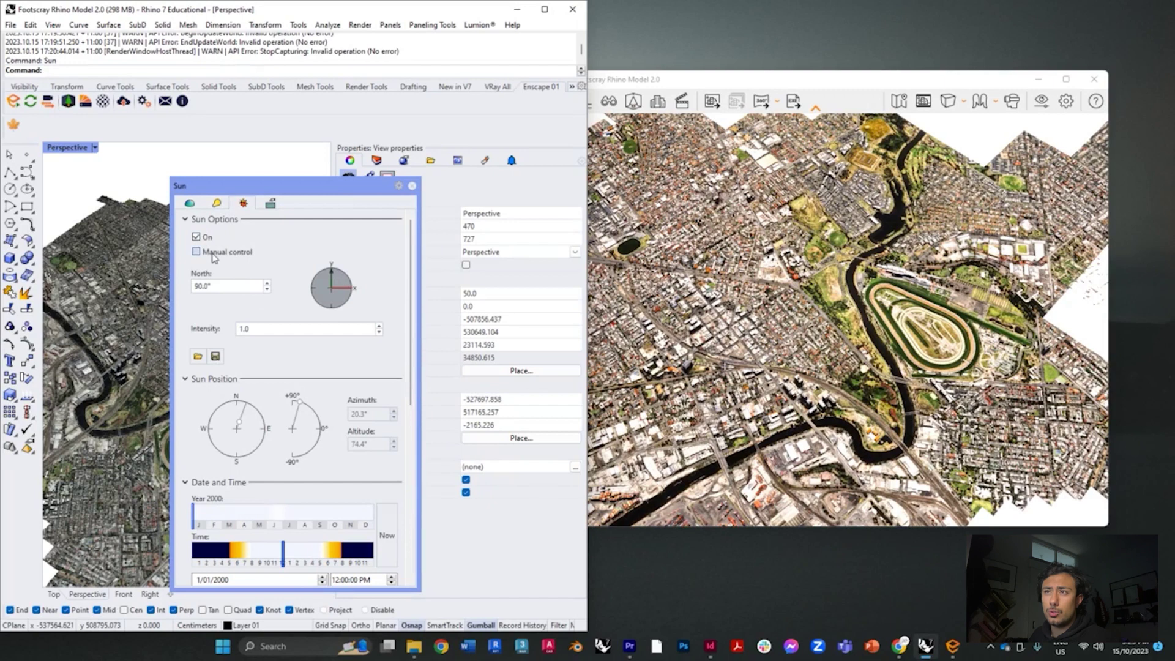
Step: Set the sun's location to Melbourne, Australia, and close the sun settings
{"action": "scroll", "coordinate": [300, 253], "scroll_direction": "down", "scroll_amount": 2}
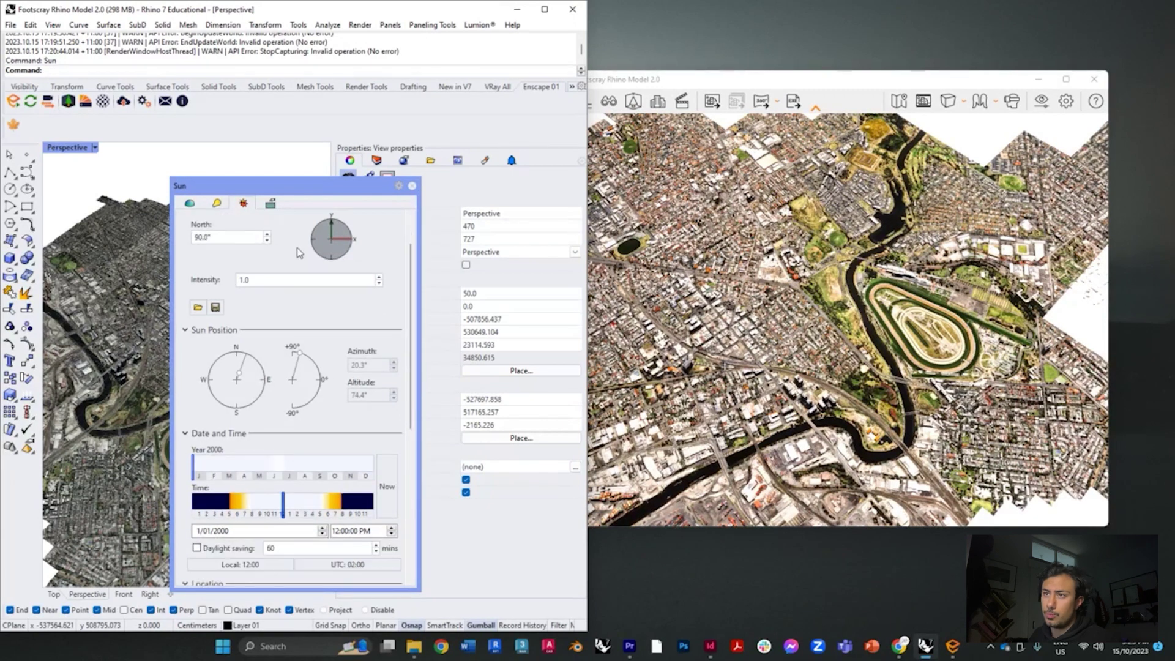
{"action": "scroll", "coordinate": [206, 375], "scroll_direction": "down", "scroll_amount": 6}
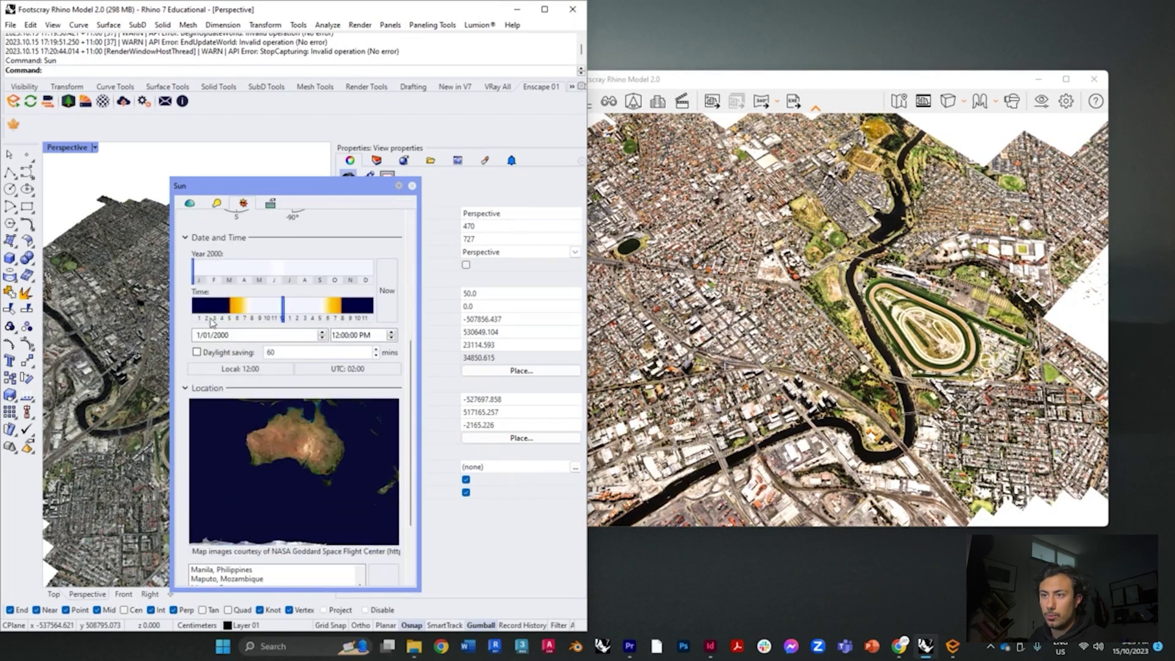
{"action": "scroll", "coordinate": [176, 424], "scroll_direction": "down", "scroll_amount": 3}
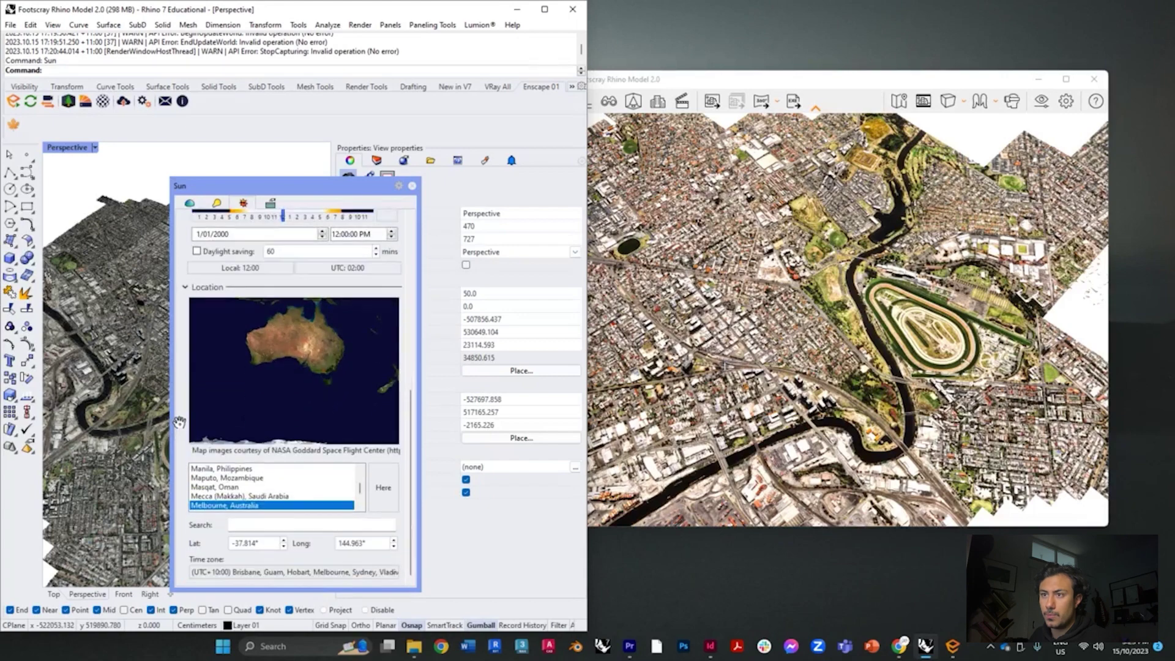
{"action": "left_click", "coordinate": [255, 498]}
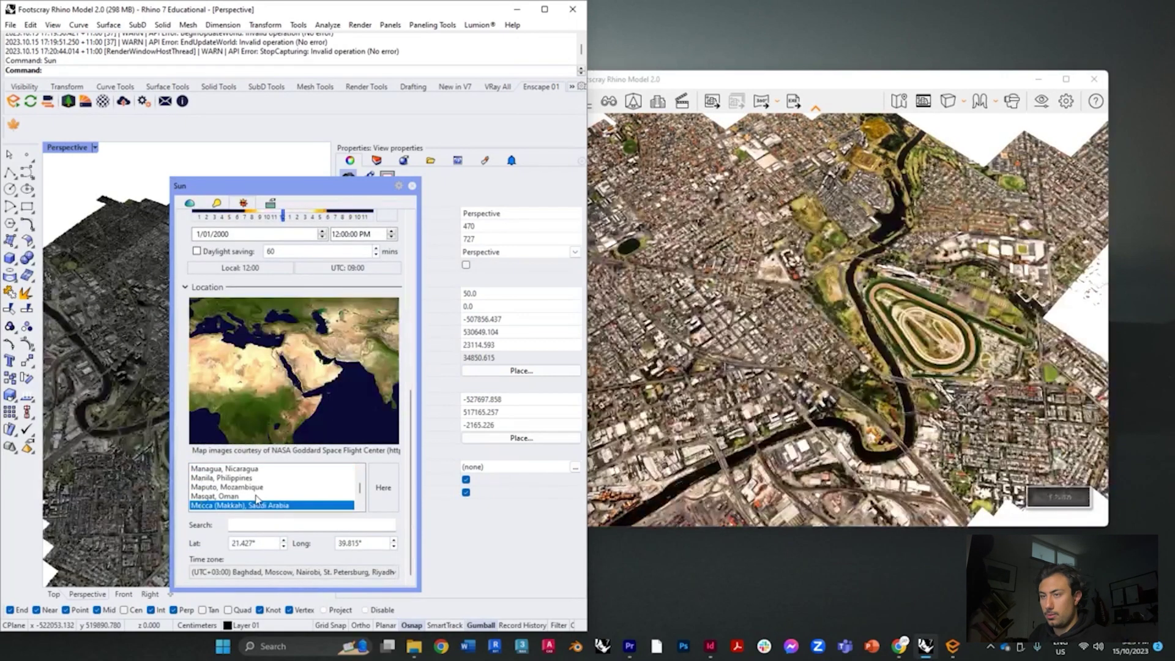
{"action": "left_click", "coordinate": [259, 506]}
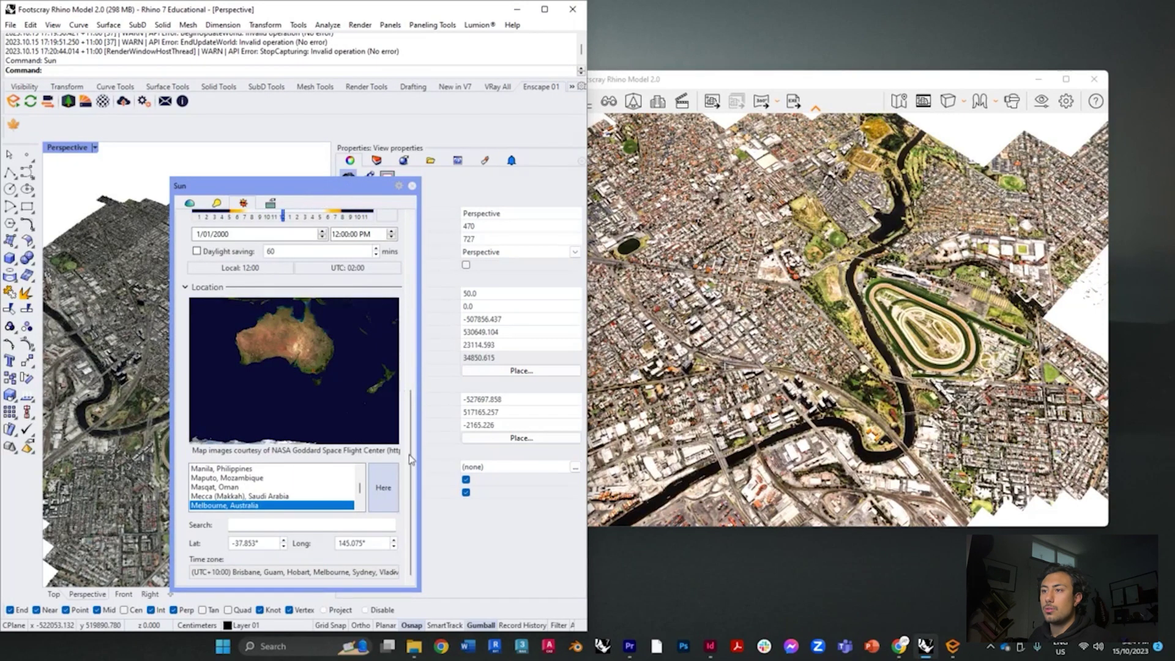
{"action": "left_click", "coordinate": [412, 186]}
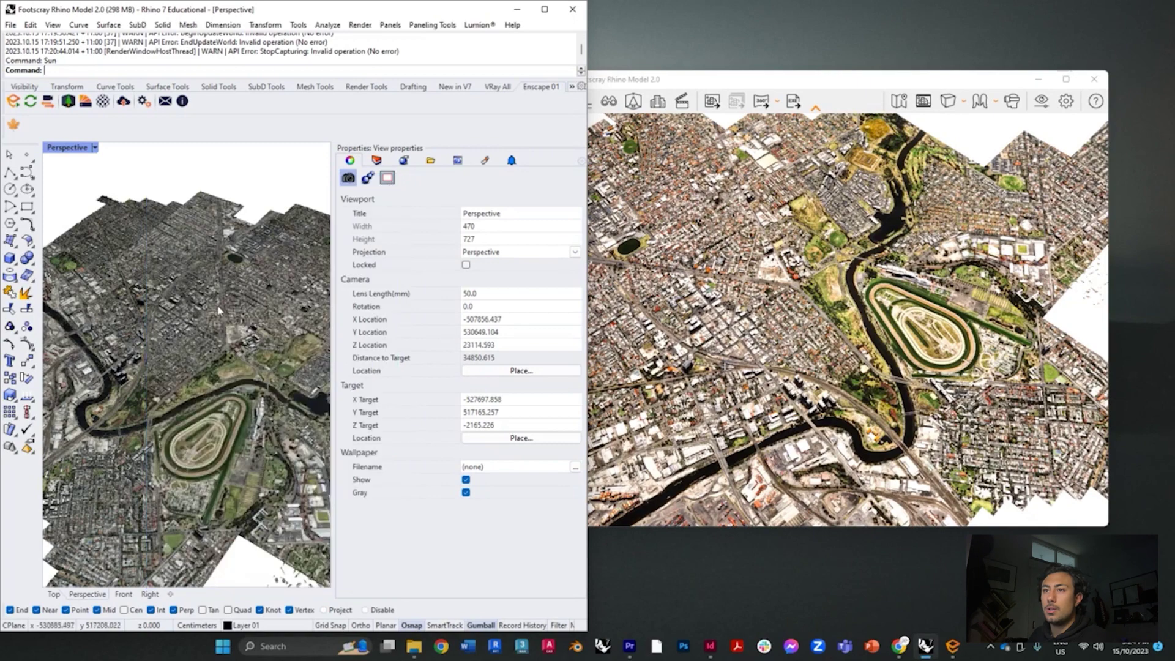
{"action": "scroll", "coordinate": [218, 310], "scroll_direction": "down", "scroll_amount": 5}
{"action": "scroll", "coordinate": [237, 317], "scroll_direction": "up", "scroll_amount": 4}
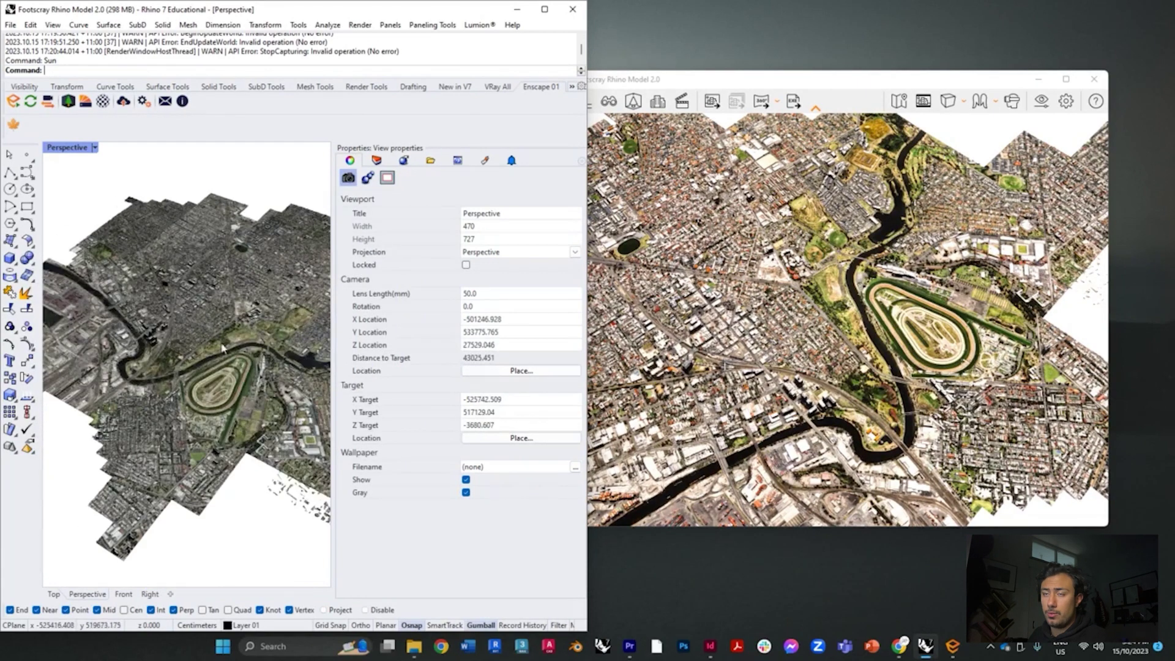
{"action": "scroll", "coordinate": [221, 347], "scroll_direction": "down", "scroll_amount": 3}
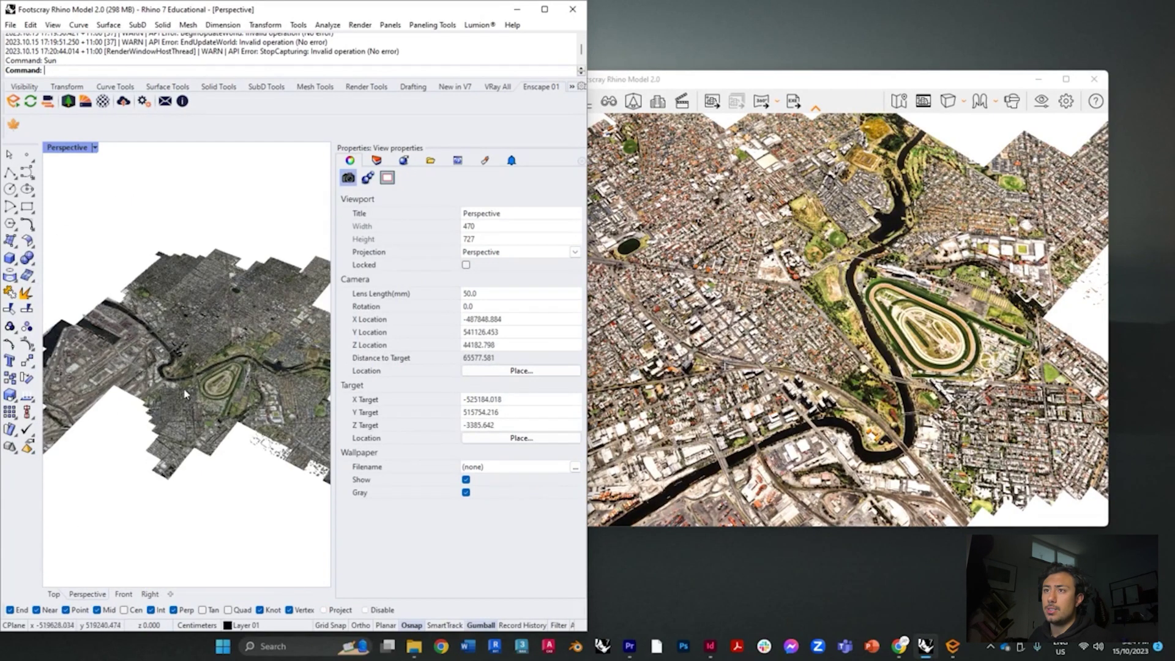
Step: Maximise the Enscape window and fly the camera over the city to a closer aerial view around the railway junction
{"action": "left_click", "coordinate": [1068, 80]}
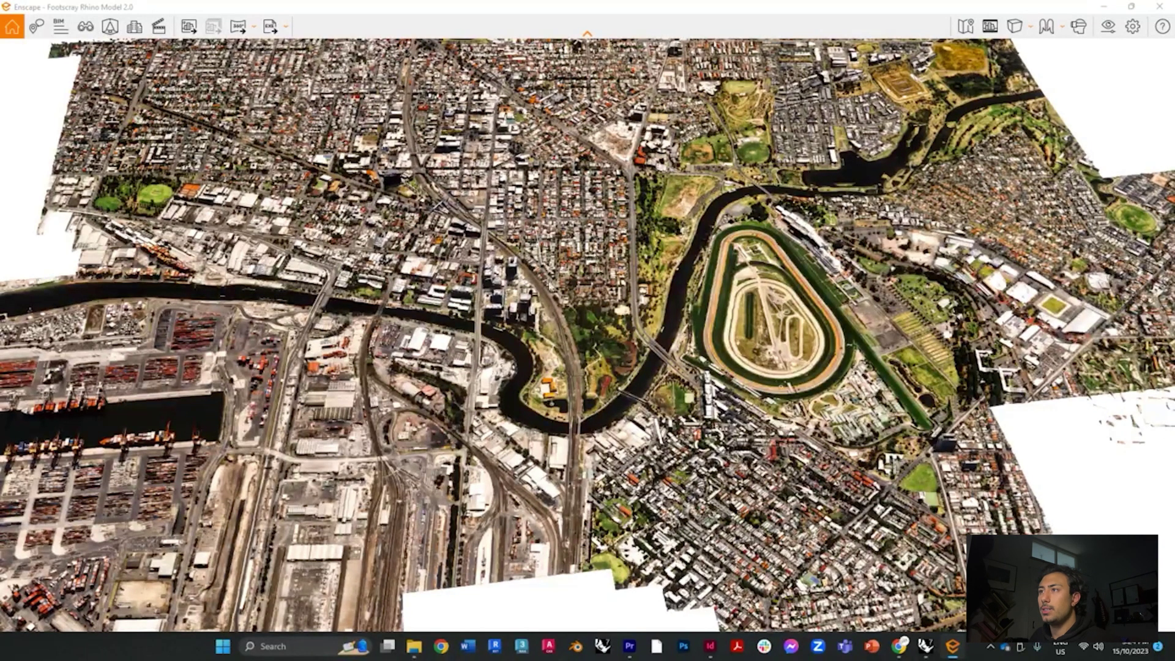
{"action": "key", "text": "s"}
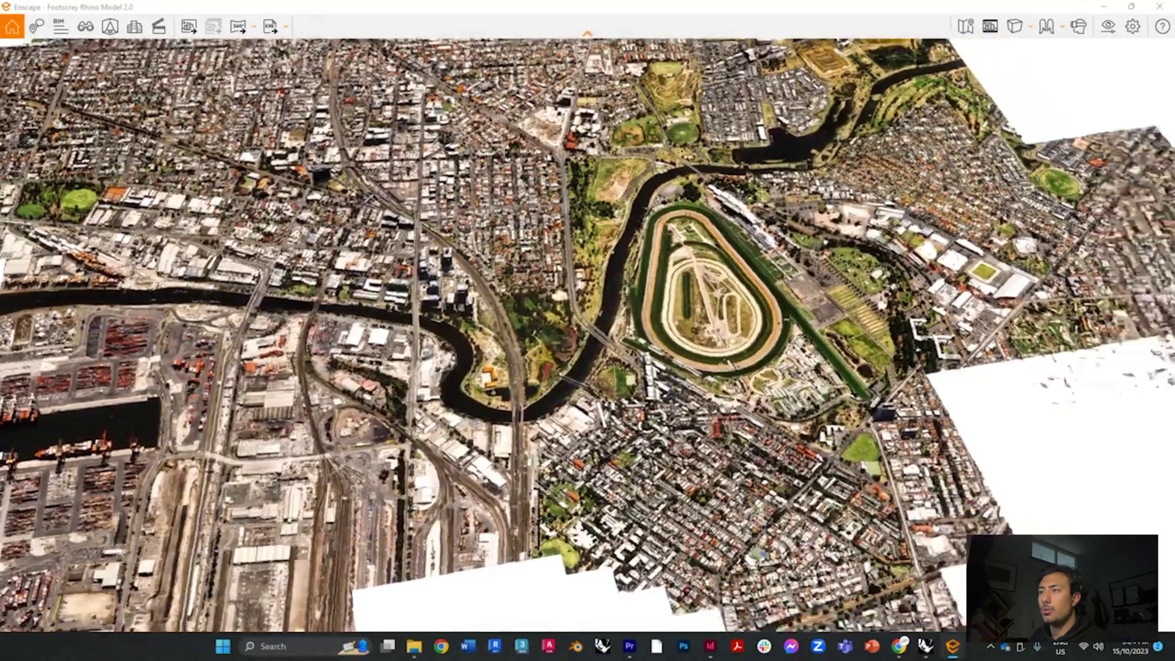
{"action": "key", "text": "w"}
{"action": "key", "text": "s"}
{"action": "key", "text": "w"}
{"action": "key", "text": "s"}
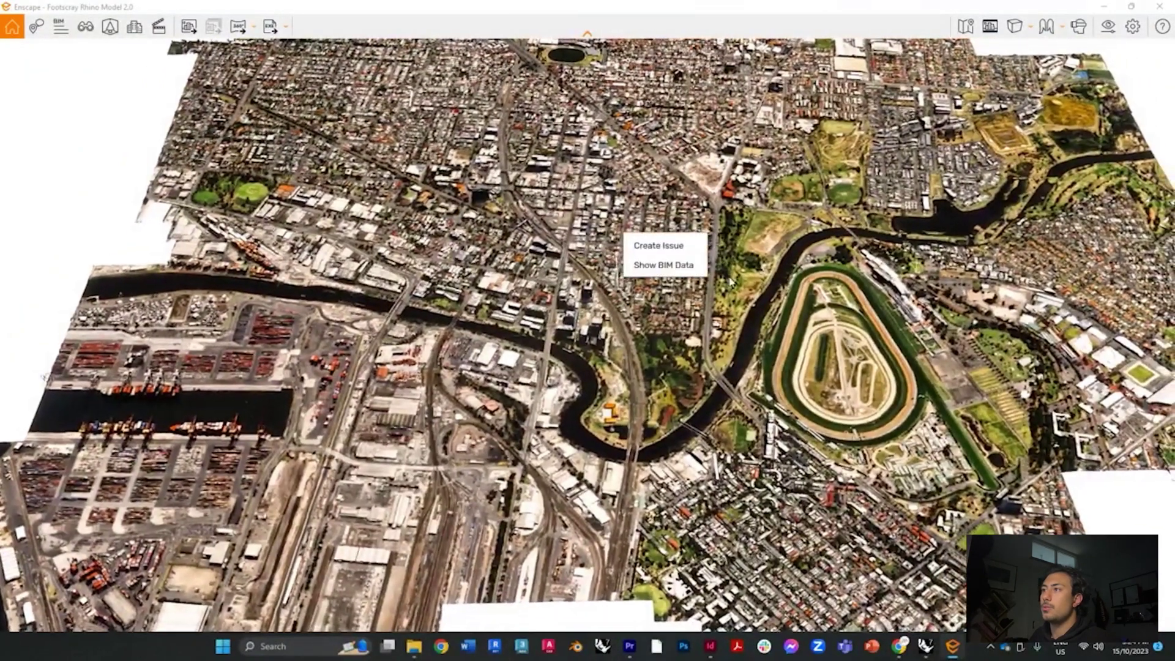
{"action": "key", "text": "a"}
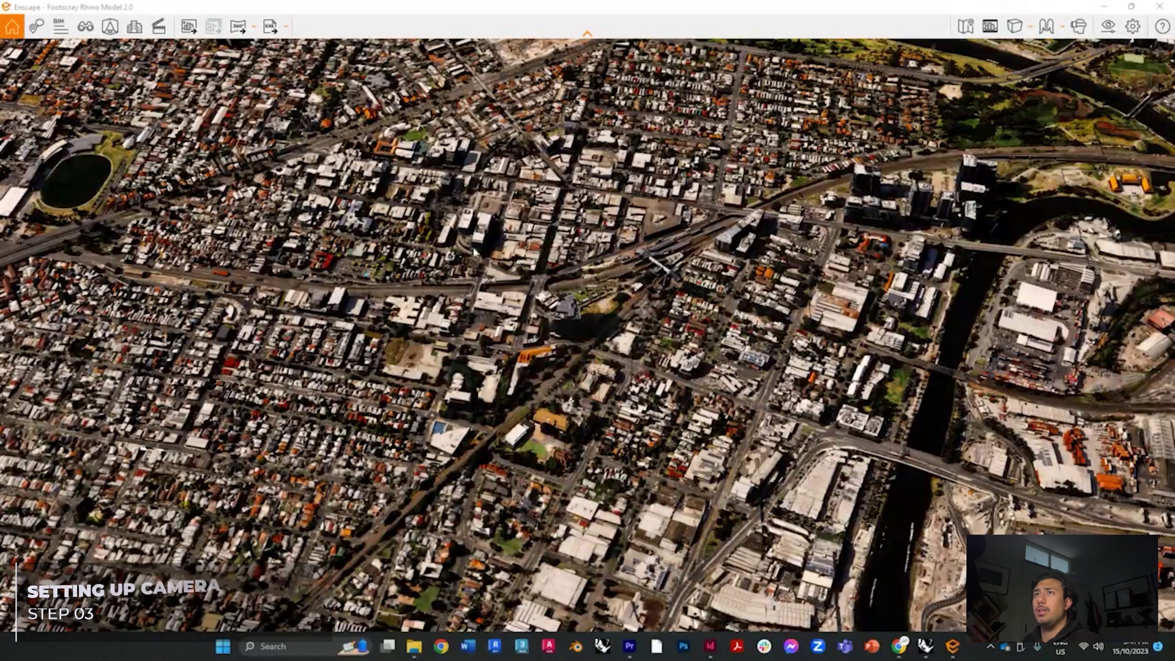
Step: Start a video path and add its first keyframe from a high top-down view of the city
{"action": "left_click", "coordinate": [159, 27]}
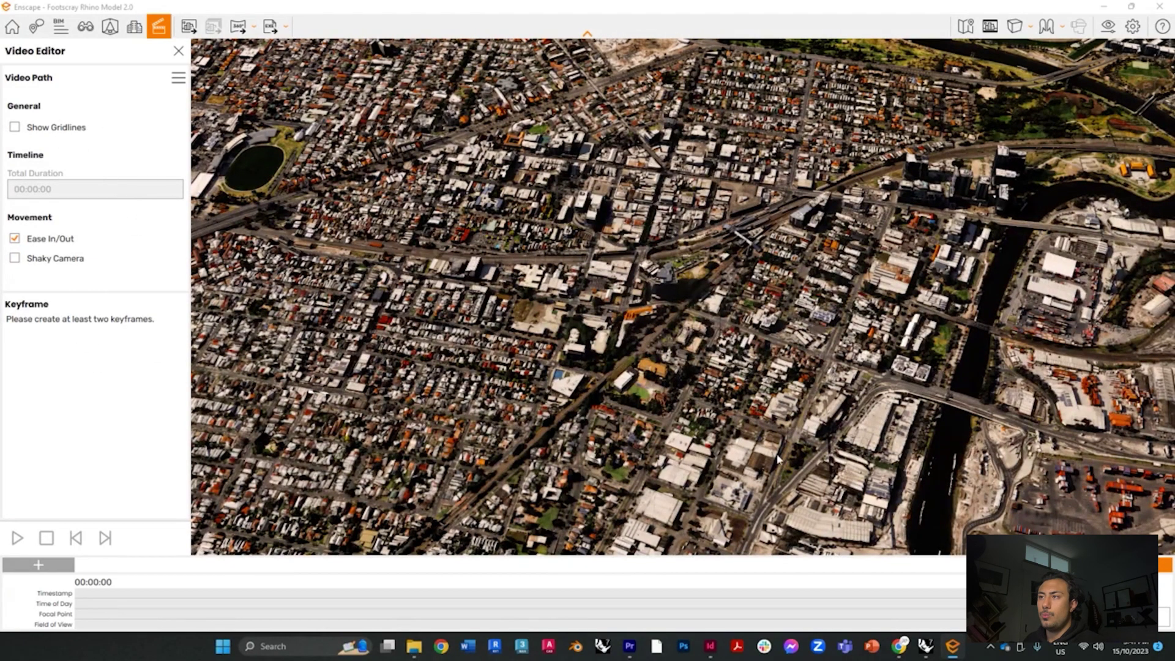
{"action": "right_click_drag", "start_coordinate": [709, 279], "coordinate": [708, 389]}
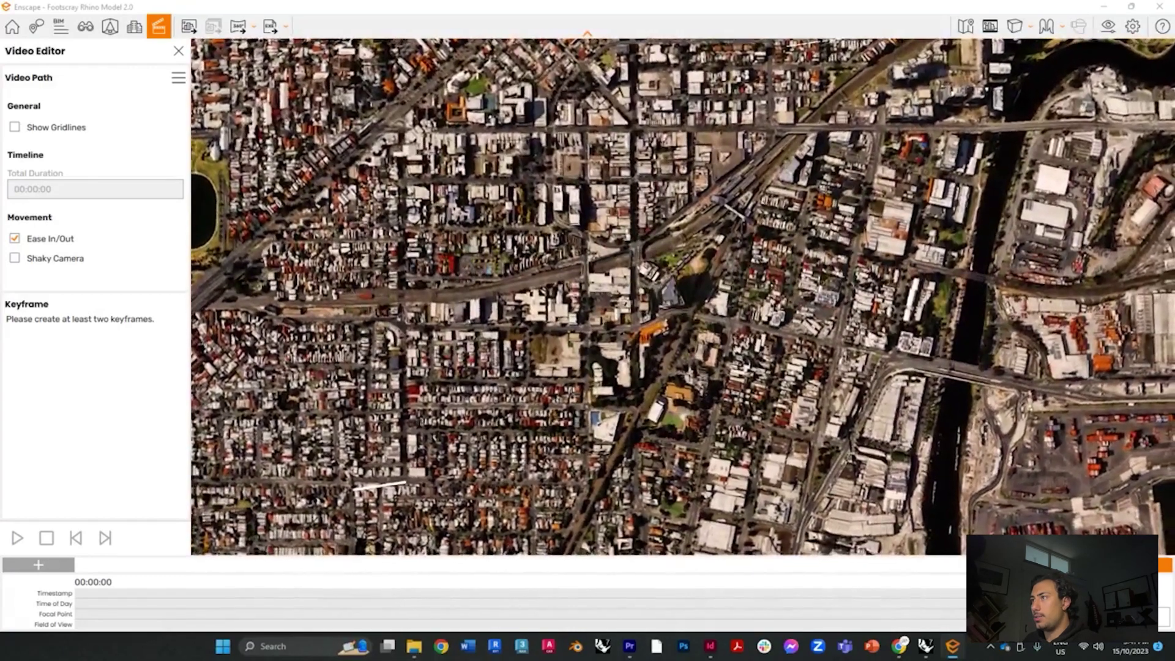
{"action": "scroll", "coordinate": [655, 283], "scroll_direction": "down", "scroll_amount": 5}
{"action": "scroll", "coordinate": [655, 283], "scroll_direction": "down", "scroll_amount": 3}
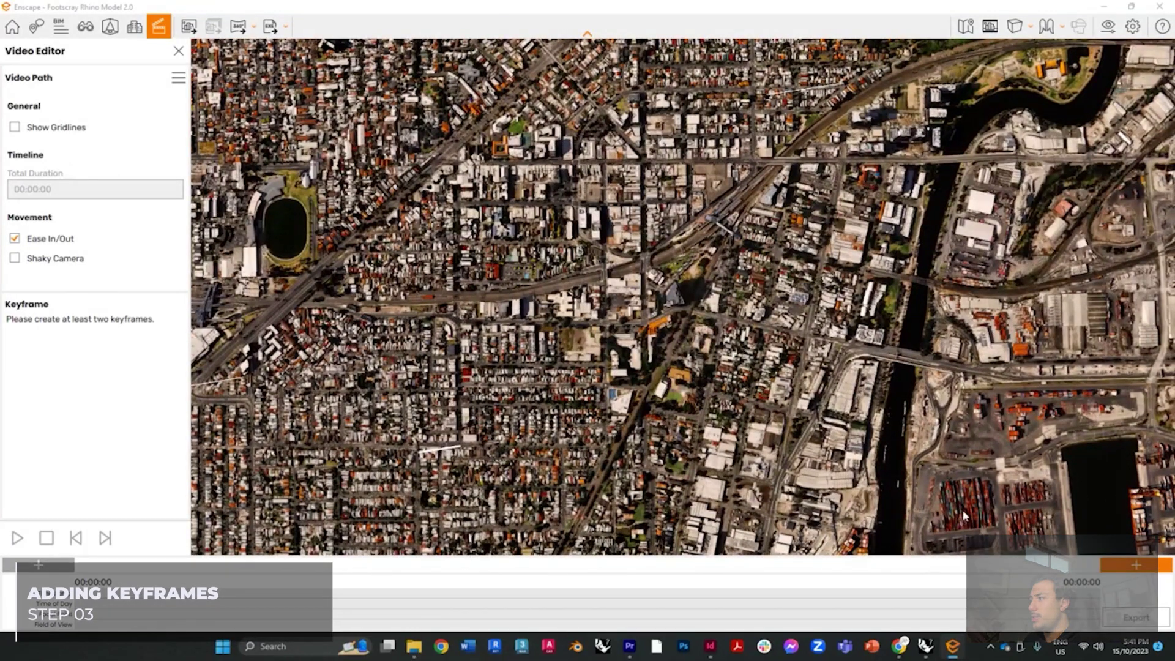
{"action": "left_click", "coordinate": [1136, 567]}
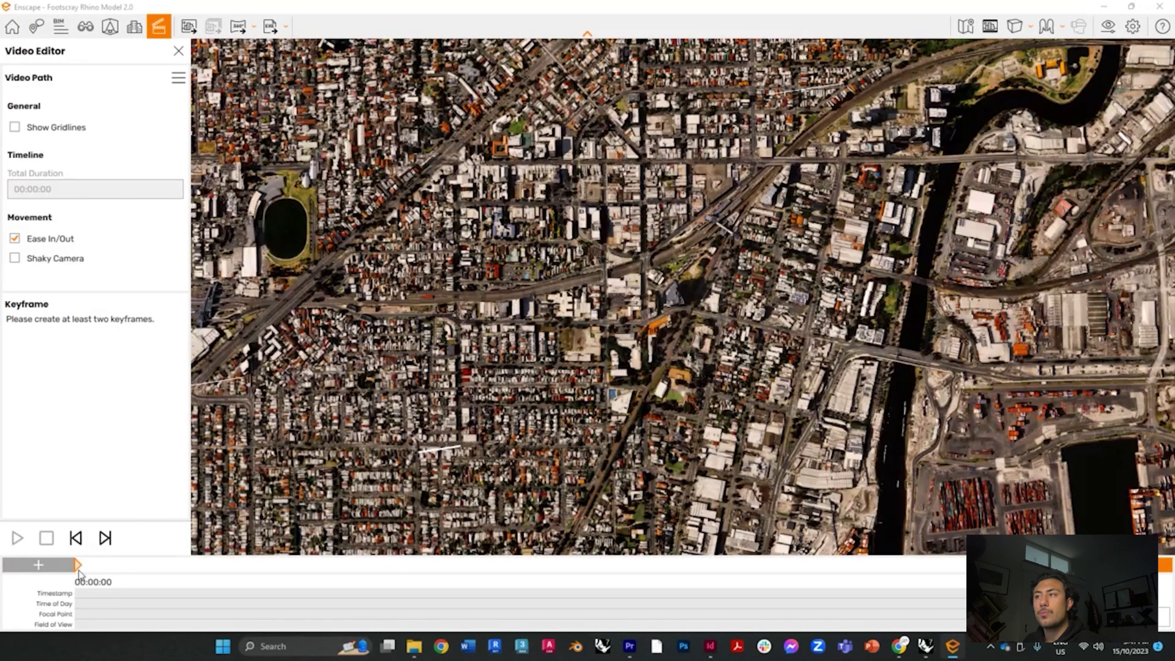
Step: Fly the camera closer to the railway junction in top-down view and add it as the second keyframe
{"action": "scroll", "coordinate": [652, 300], "scroll_direction": "up", "scroll_amount": 3}
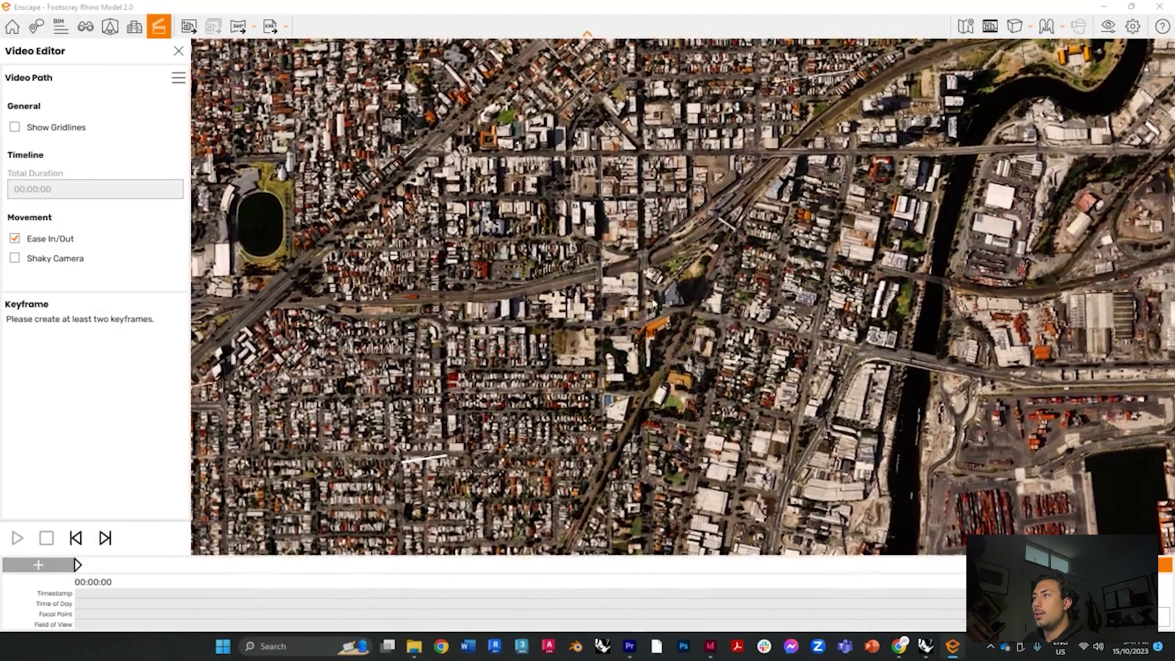
{"action": "scroll", "coordinate": [601, 292], "scroll_direction": "up", "scroll_amount": 3}
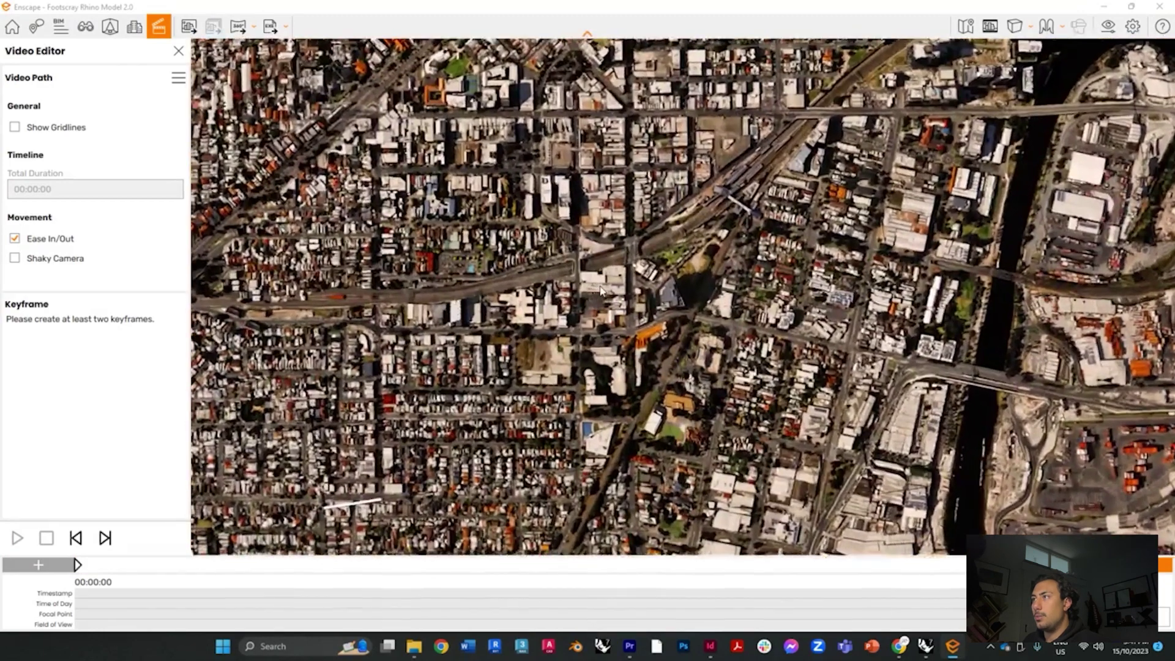
{"action": "scroll", "coordinate": [600, 292], "scroll_direction": "up", "scroll_amount": 2}
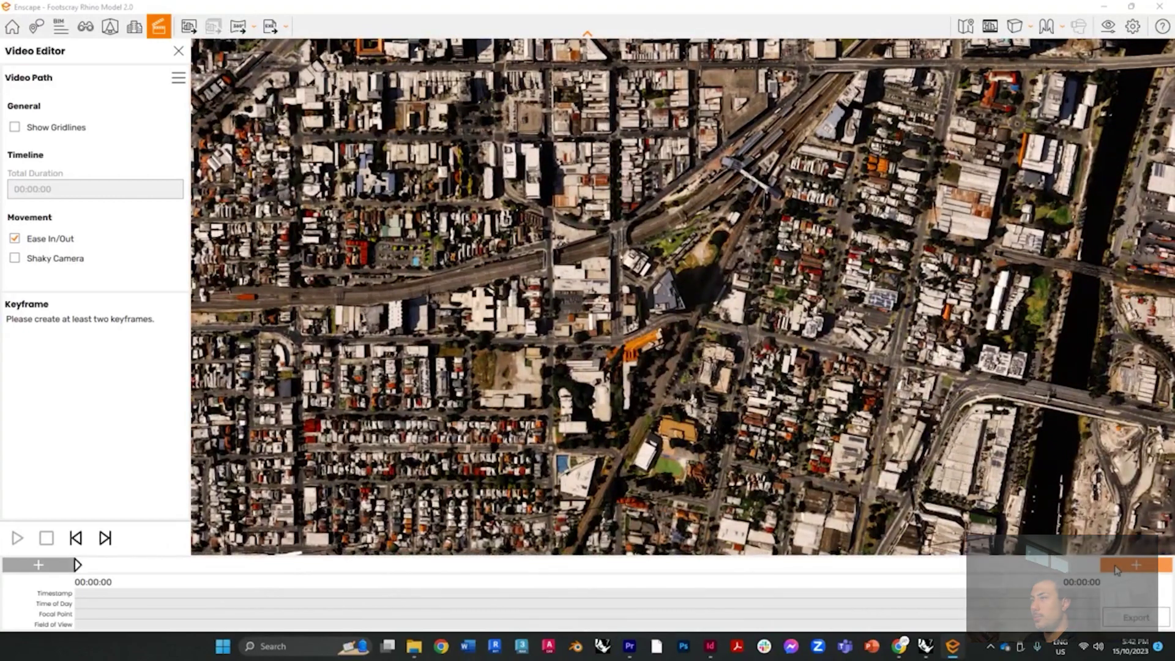
{"action": "left_click", "coordinate": [1137, 565]}
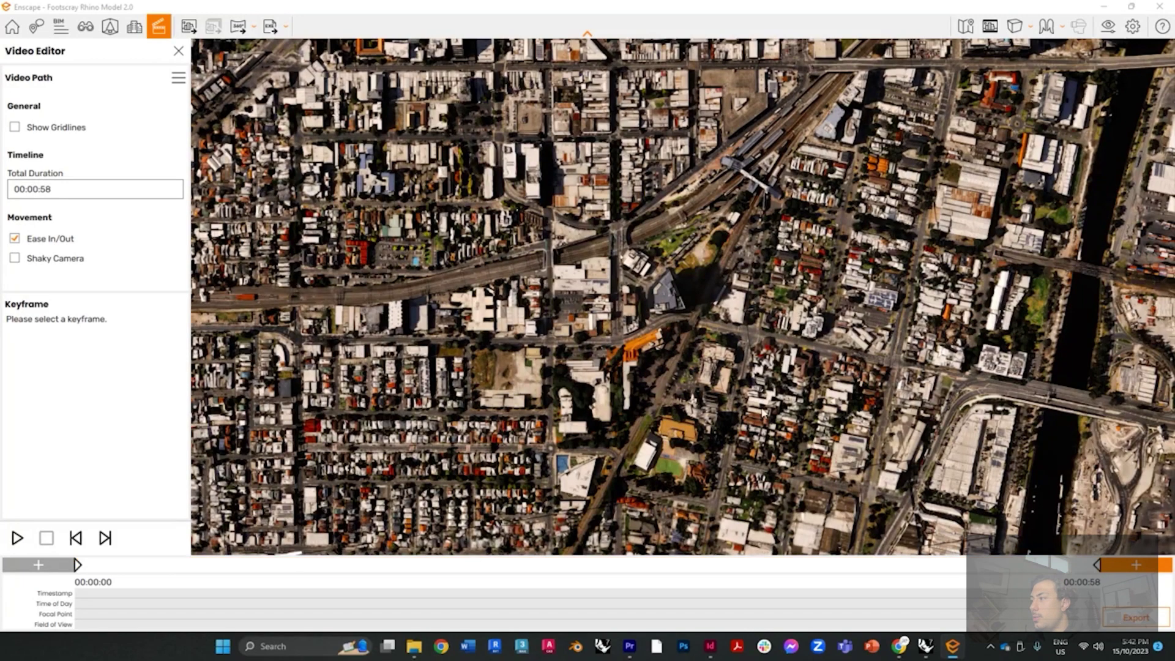
Step: Tilt the camera to an oblique aerial view, add it as the third keyframe, and preview the video path
{"action": "right_click_drag", "start_coordinate": [664, 347], "coordinate": [665, 289]}
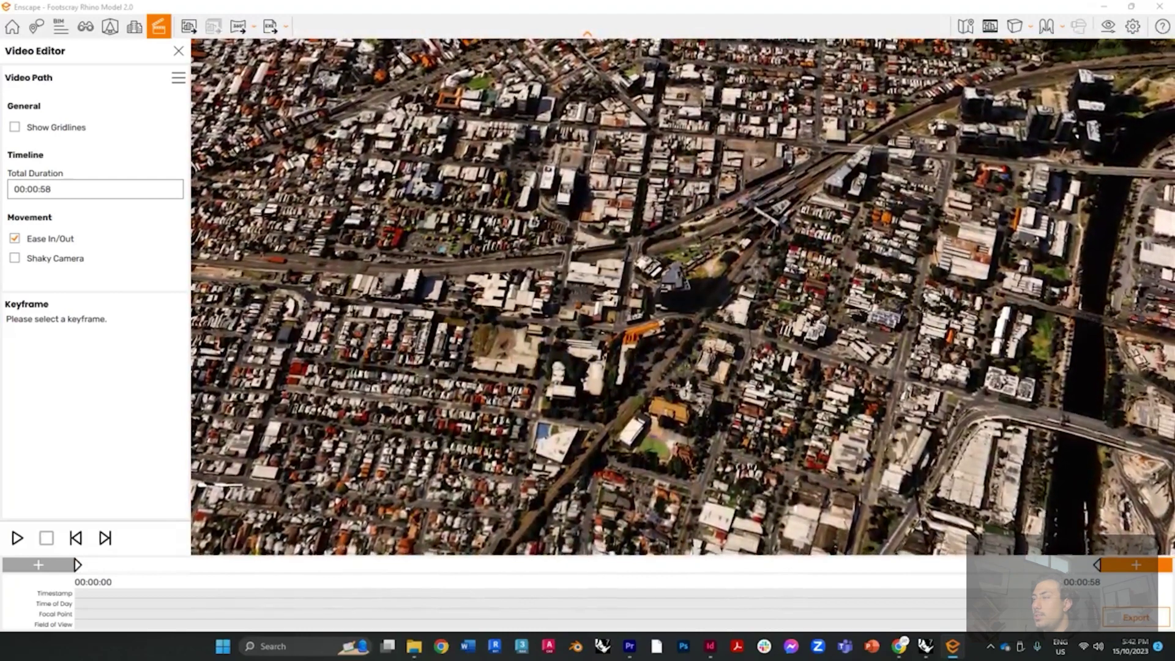
{"action": "left_click", "coordinate": [1145, 565]}
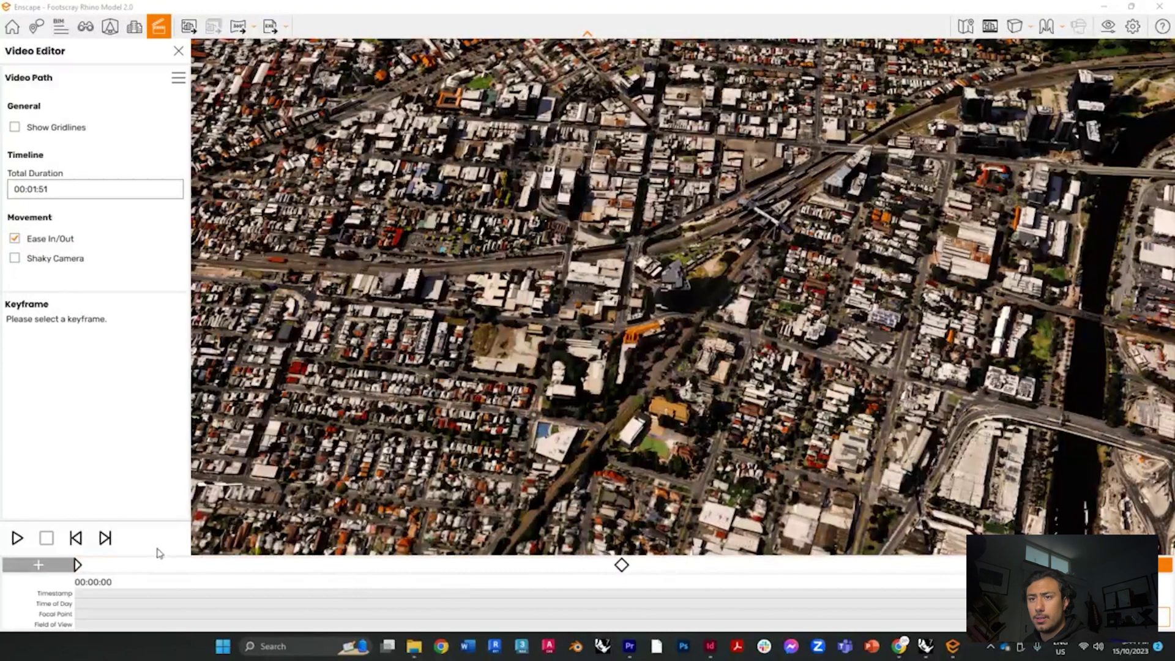
{"action": "left_click", "coordinate": [16, 538]}
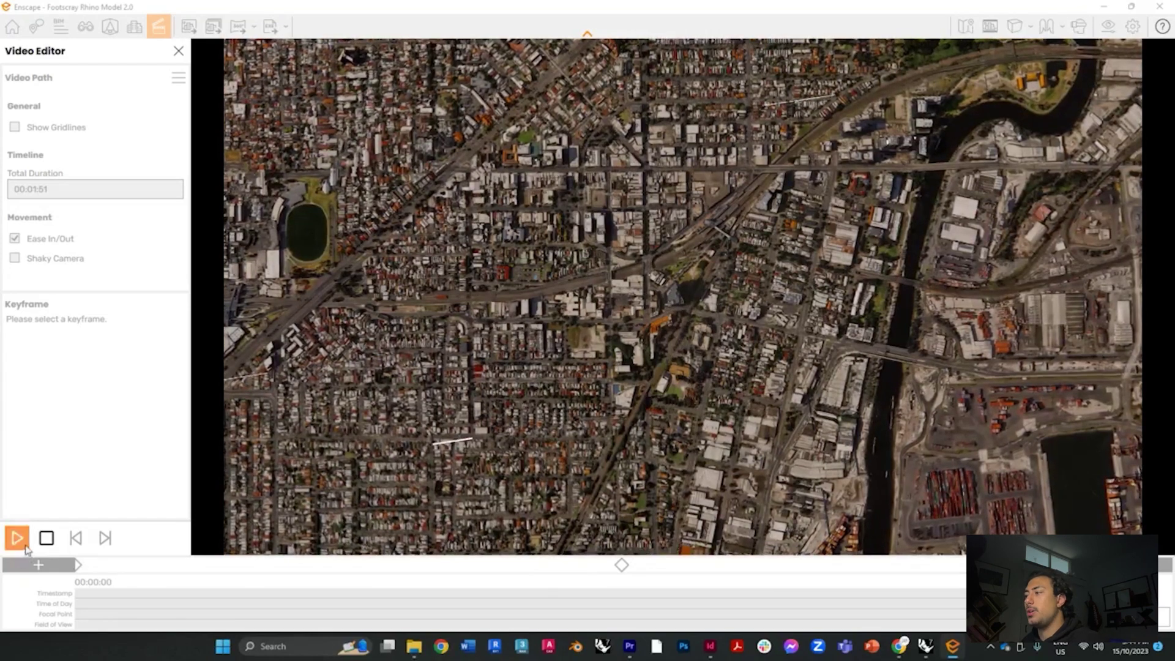
{"action": "left_click", "coordinate": [46, 538]}
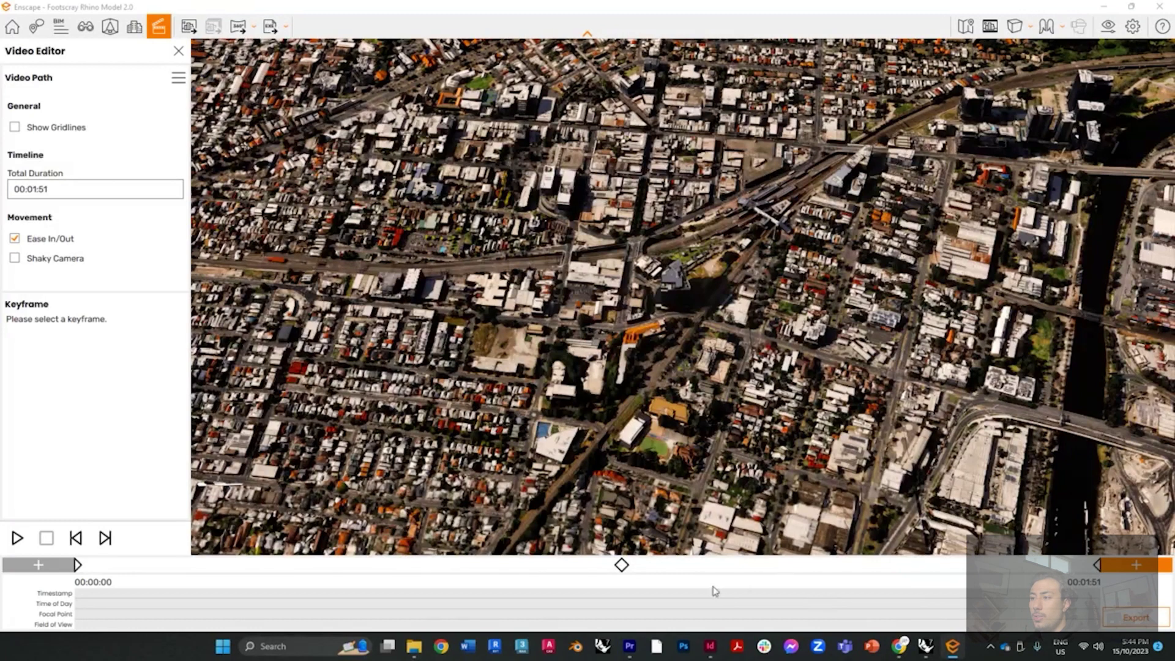
Step: Override the middle keyframe's timestamp and set it to 00:00:10
{"action": "left_click", "coordinate": [622, 564]}
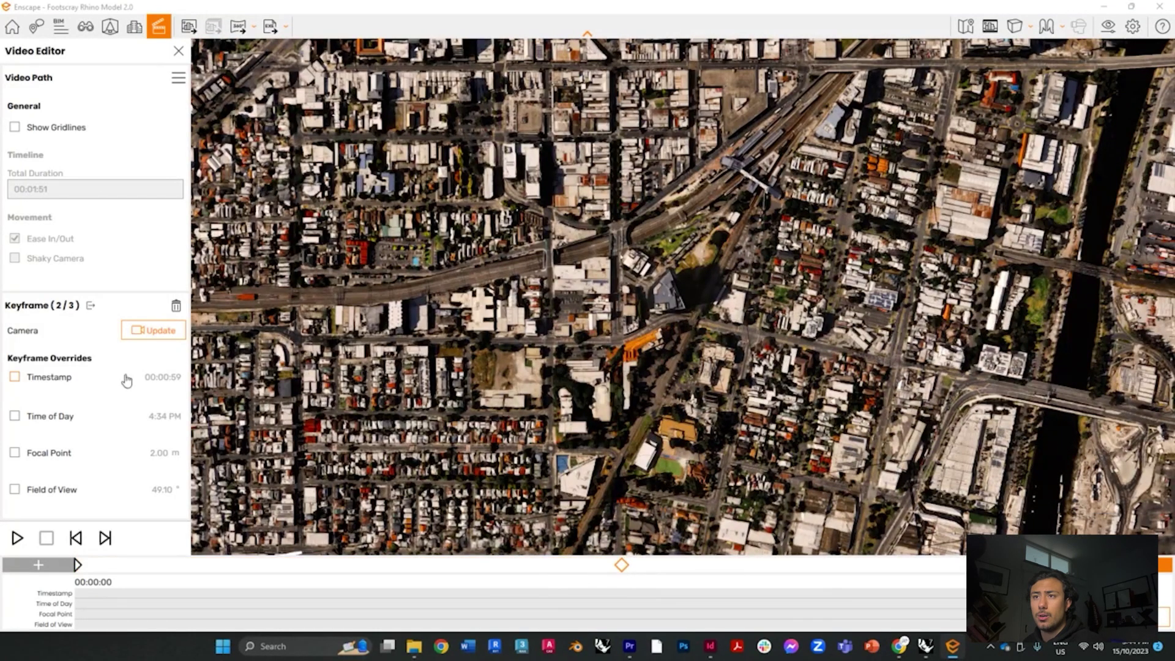
{"action": "left_click", "coordinate": [15, 378]}
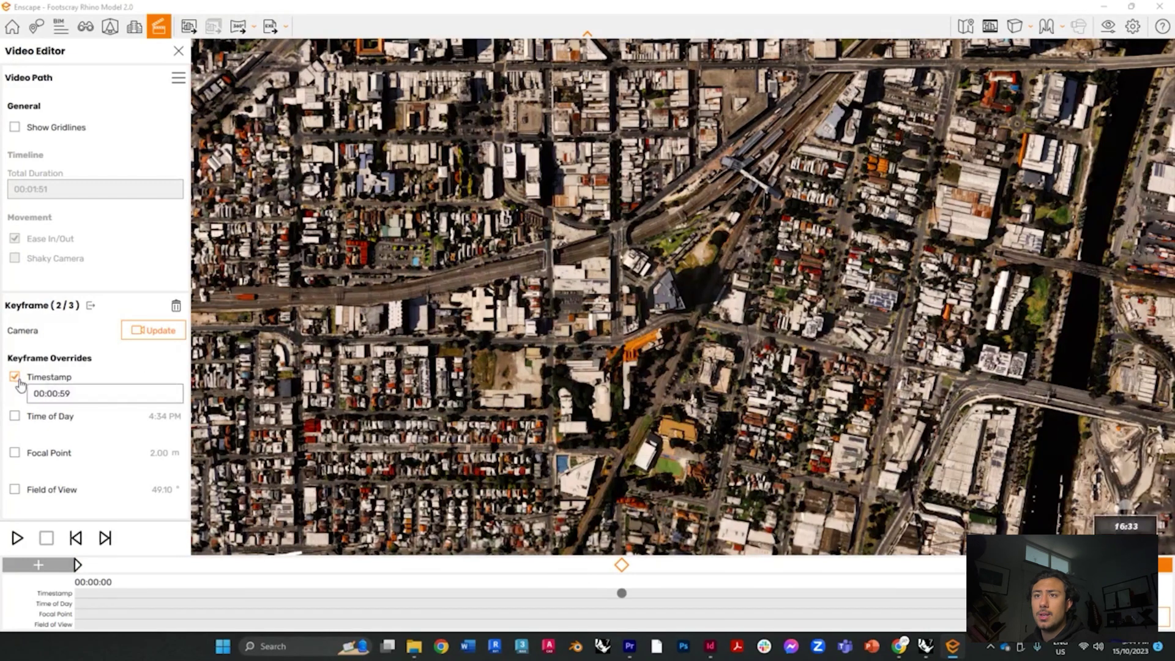
{"action": "left_click", "coordinate": [73, 395]}
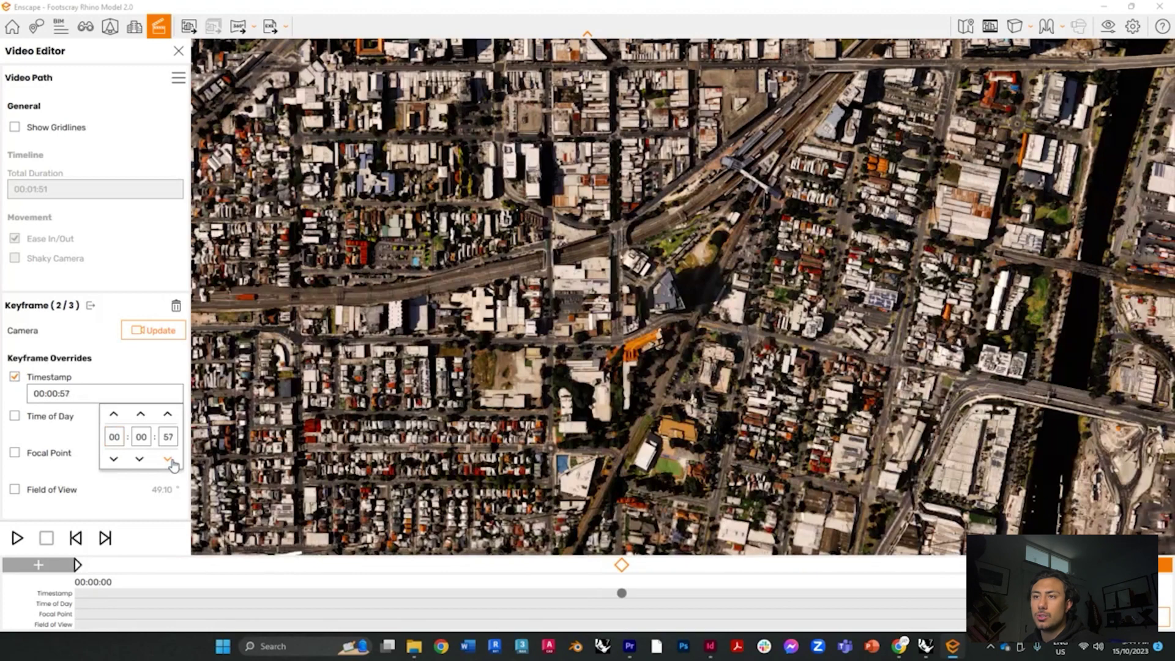
{"action": "left_click", "coordinate": [167, 459]}
{"action": "left_click", "coordinate": [165, 437]}
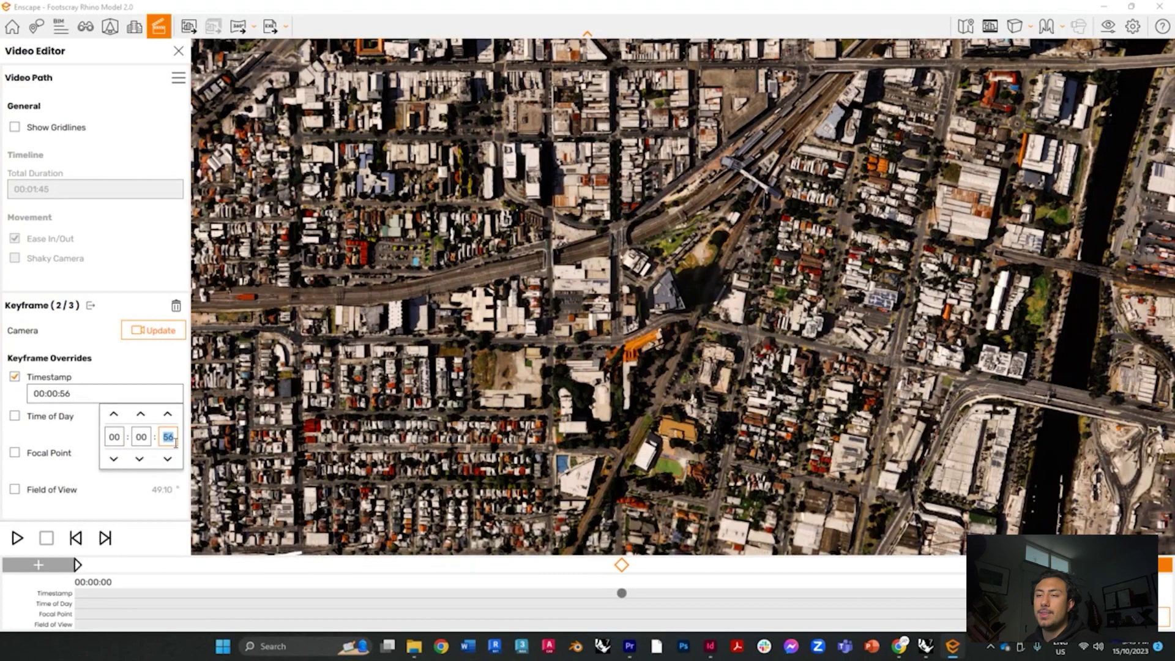
{"action": "type", "text": "10"}
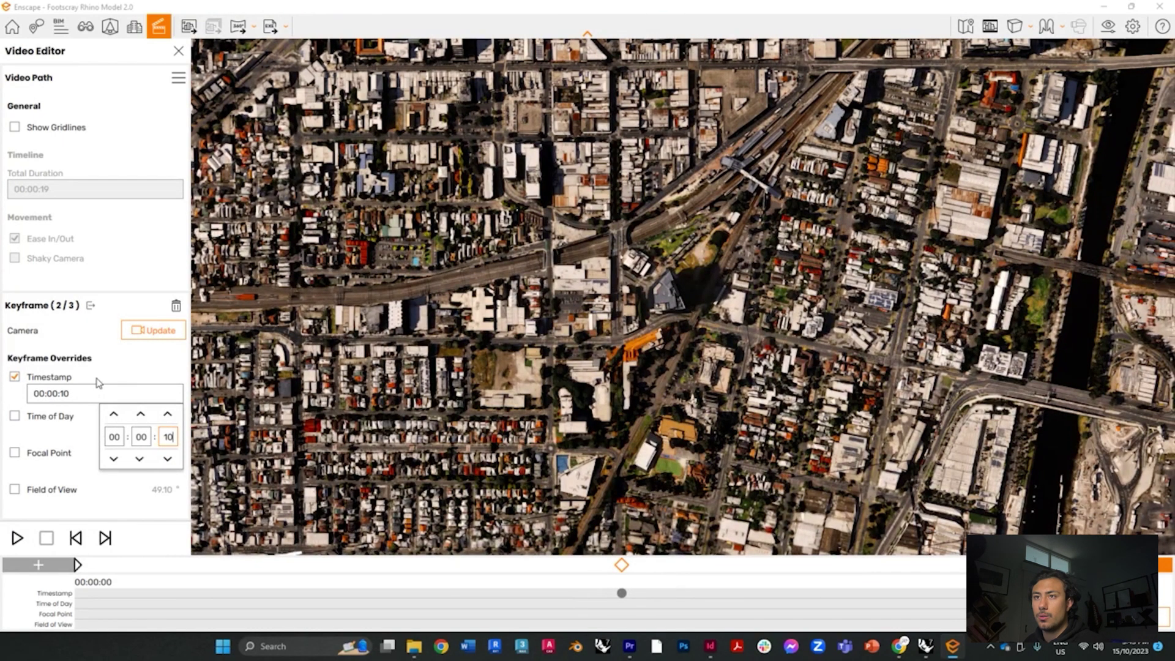
{"action": "left_click", "coordinate": [98, 383]}
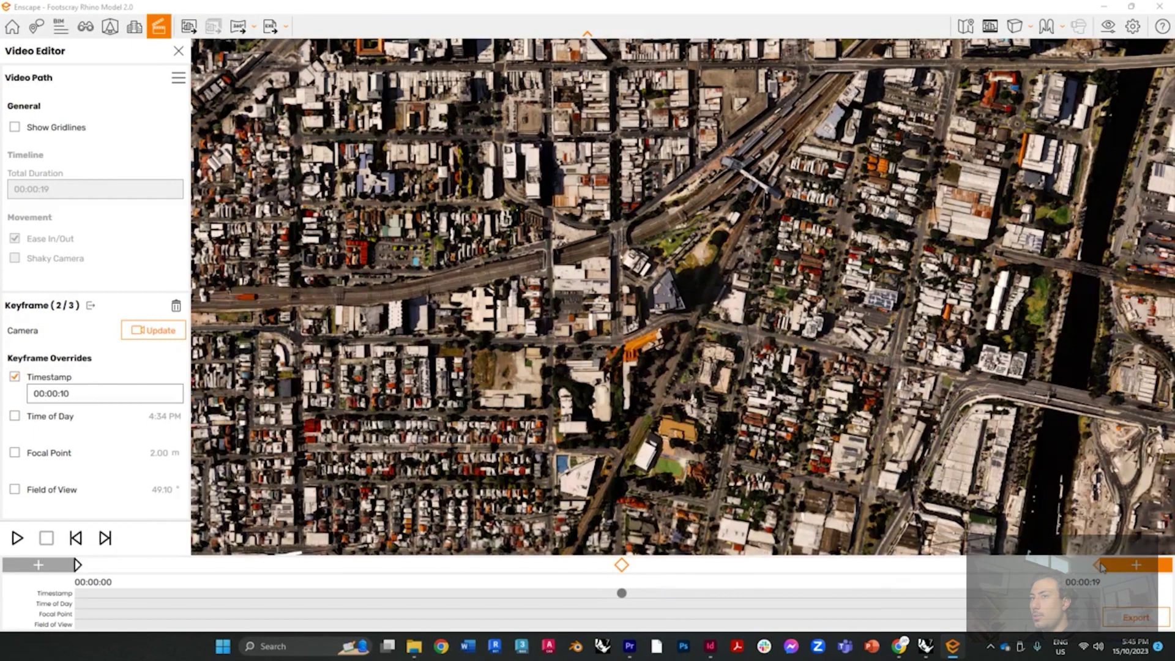
Step: Review the last, first and middle keyframes and preview the retimed video path
{"action": "left_click", "coordinate": [1101, 565]}
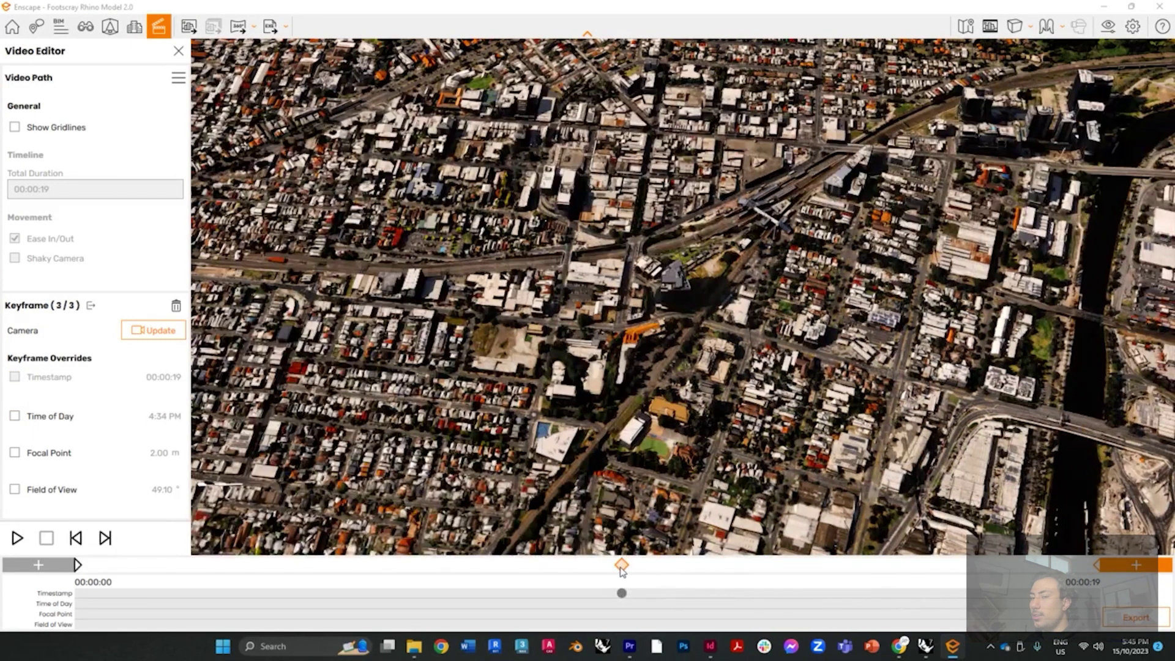
{"action": "left_click", "coordinate": [77, 564]}
{"action": "left_click", "coordinate": [25, 542]}
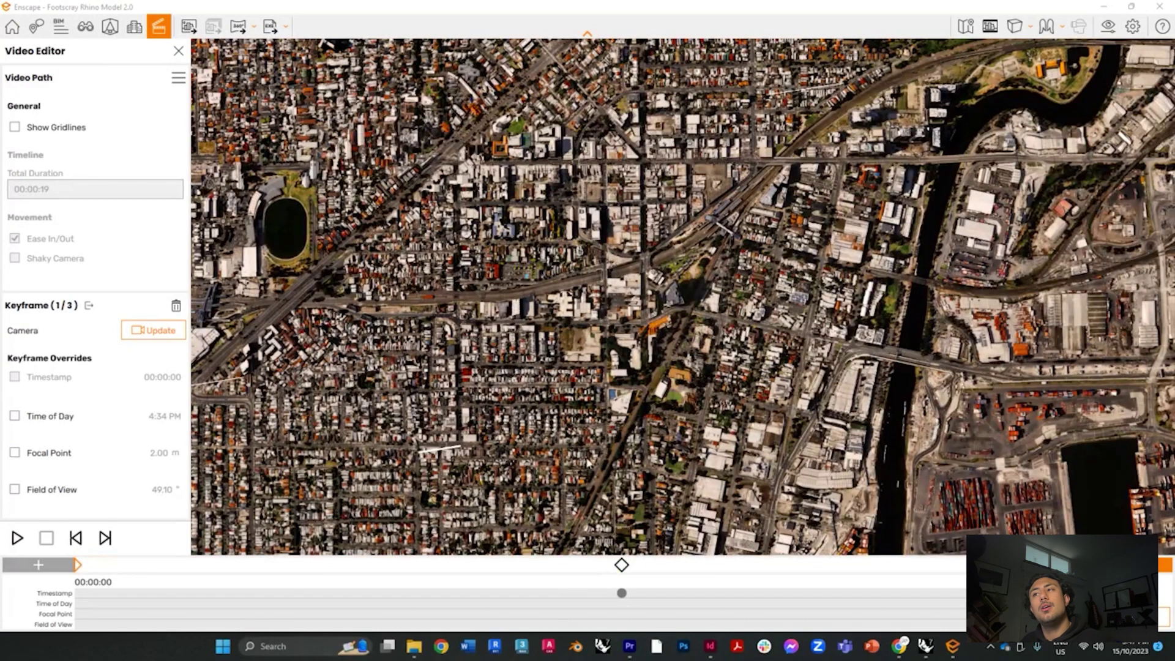
{"action": "left_click", "coordinate": [622, 566]}
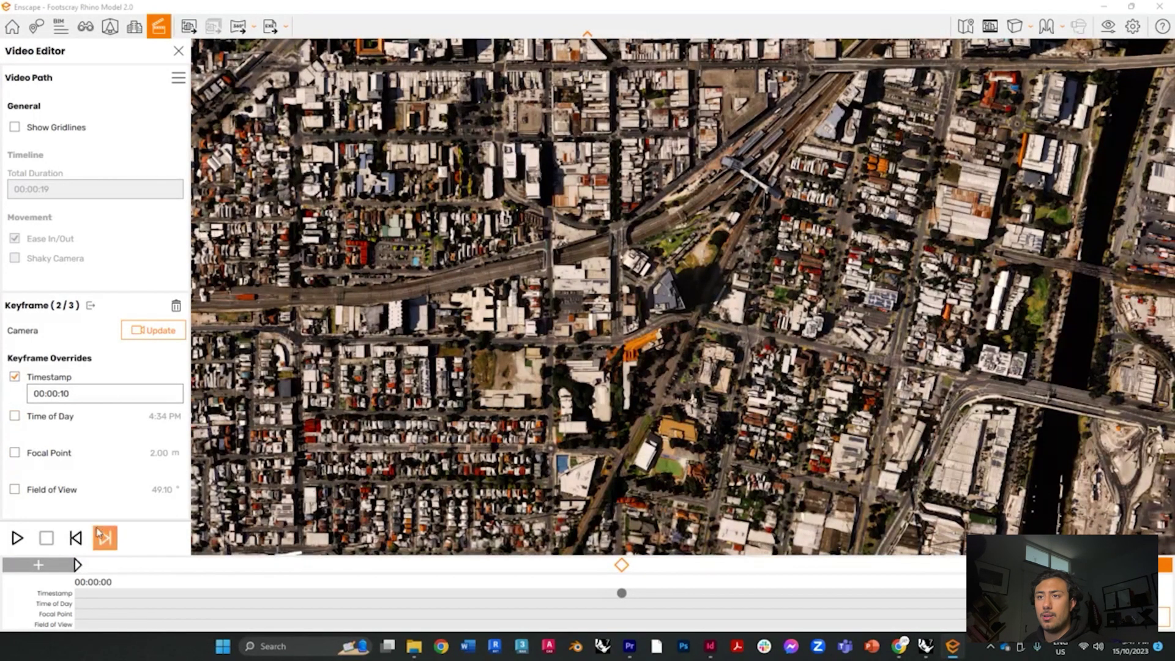
Step: Override the first keyframe's time of day and set it to 2:00 PM
{"action": "left_click", "coordinate": [78, 566]}
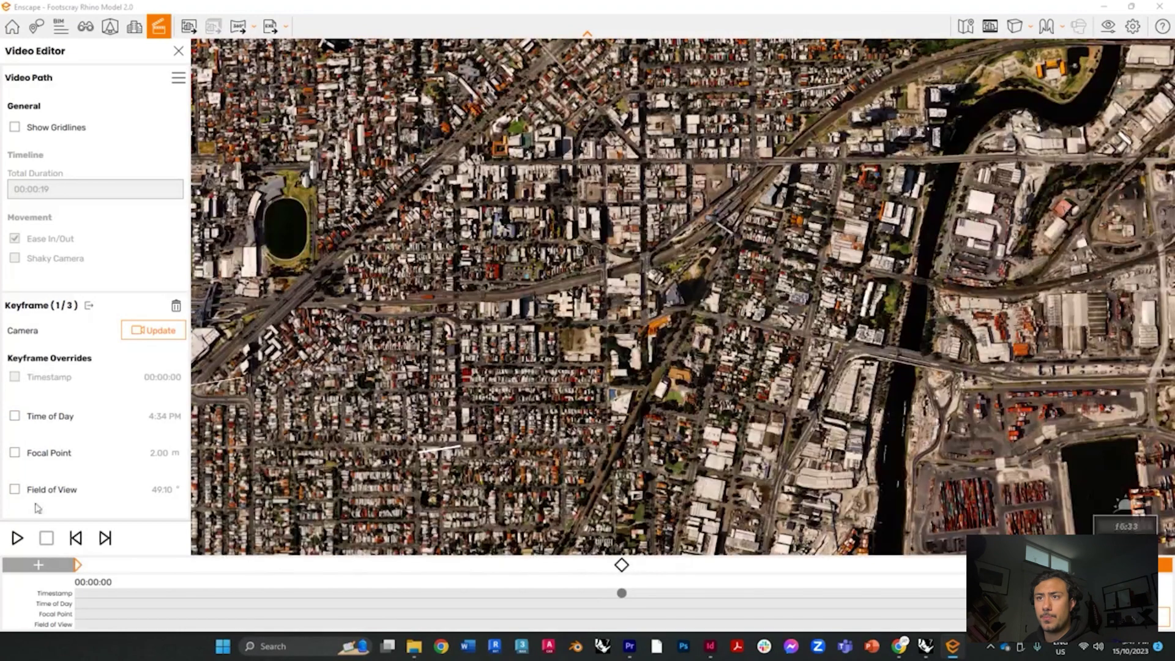
{"action": "left_click", "coordinate": [15, 415]}
{"action": "left_click", "coordinate": [41, 433]}
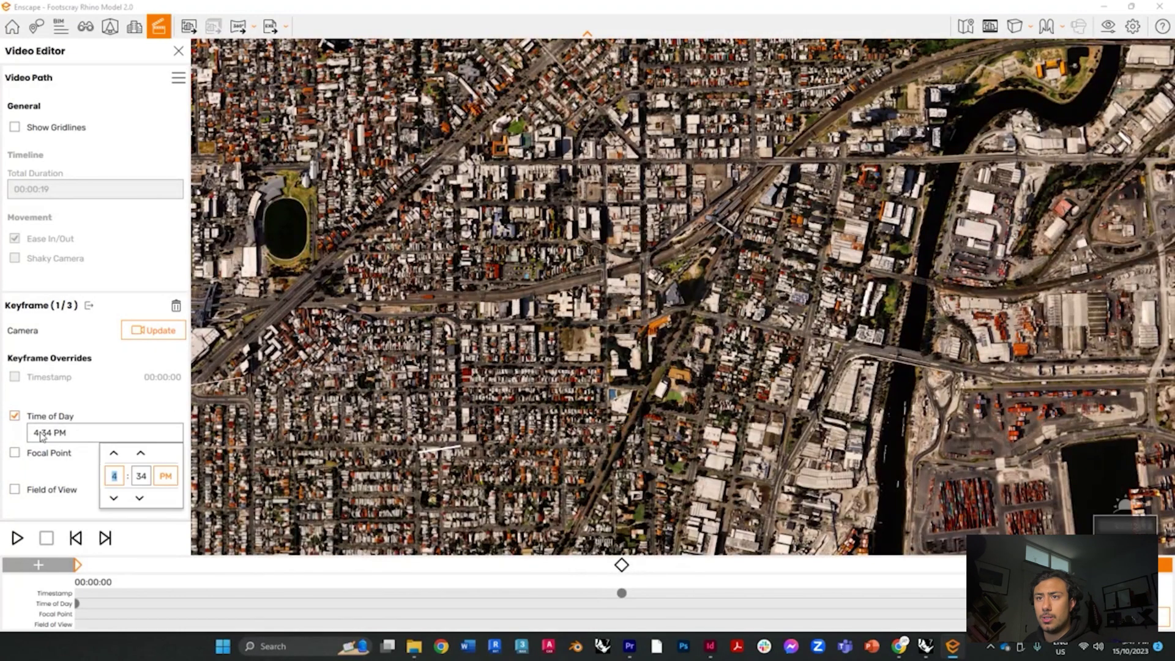
{"action": "left_click", "coordinate": [117, 501]}
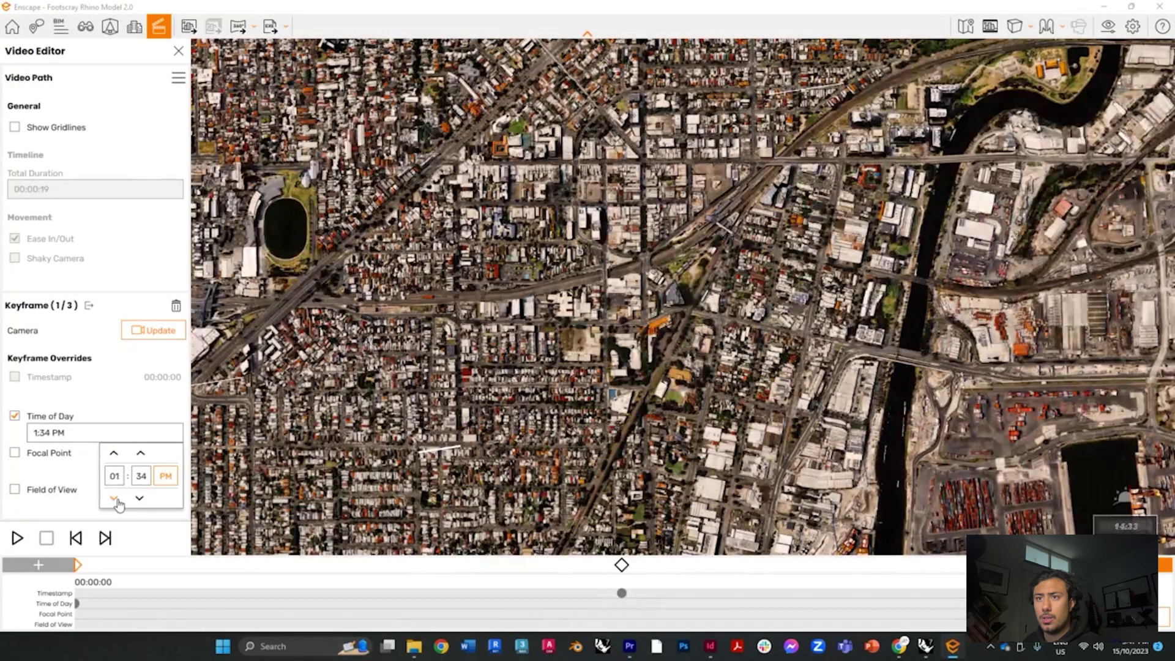
{"action": "left_click", "coordinate": [116, 501]}
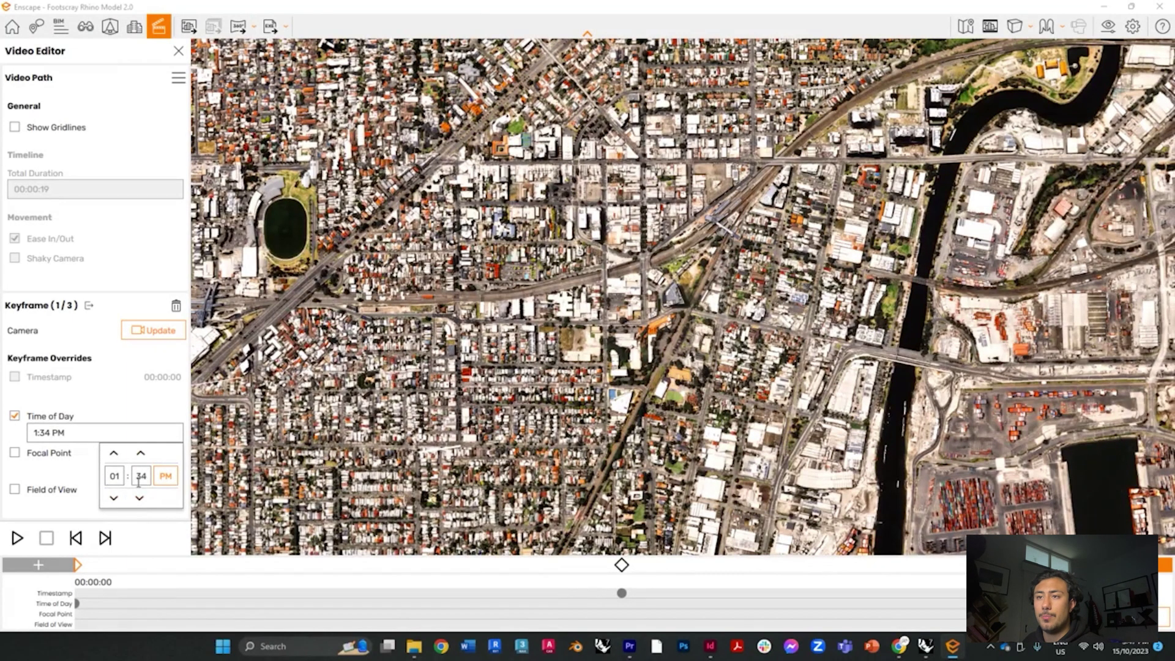
{"action": "type", "text": "00"}
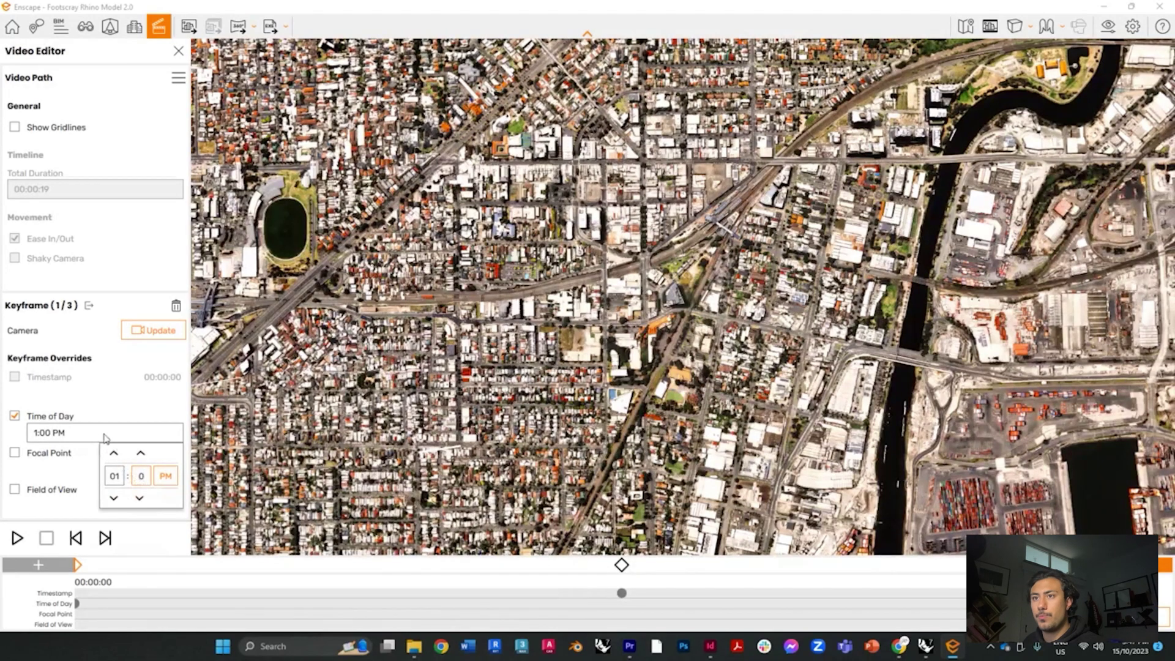
{"action": "left_click", "coordinate": [99, 433]}
{"action": "left_click", "coordinate": [93, 435]}
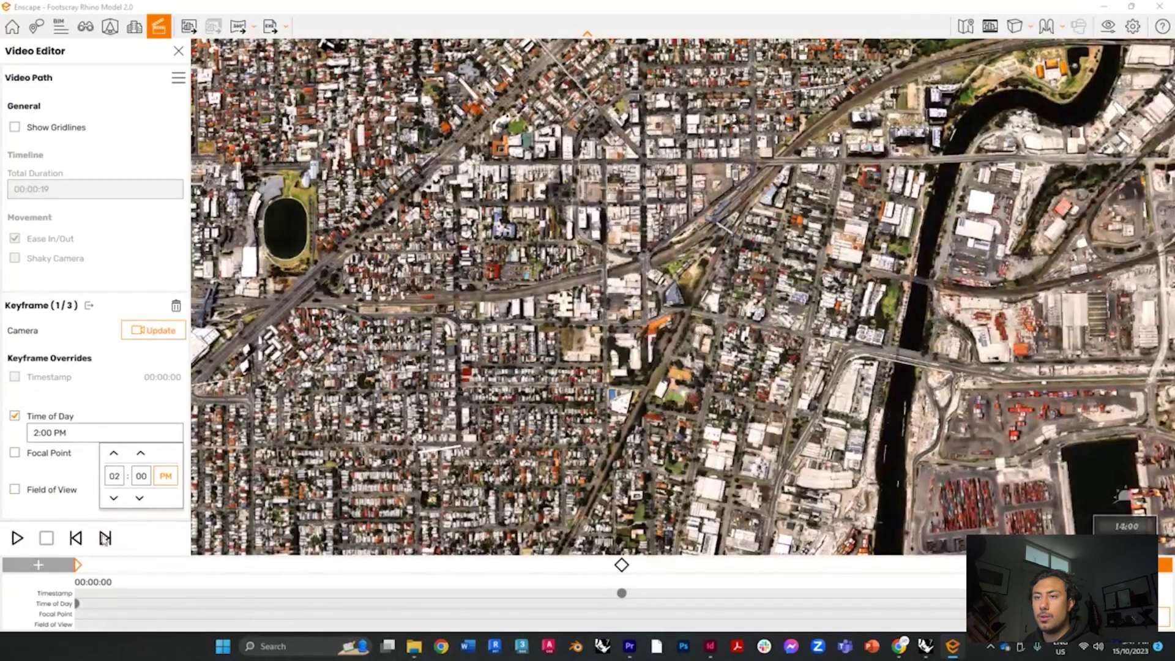
{"action": "left_click", "coordinate": [92, 435]}
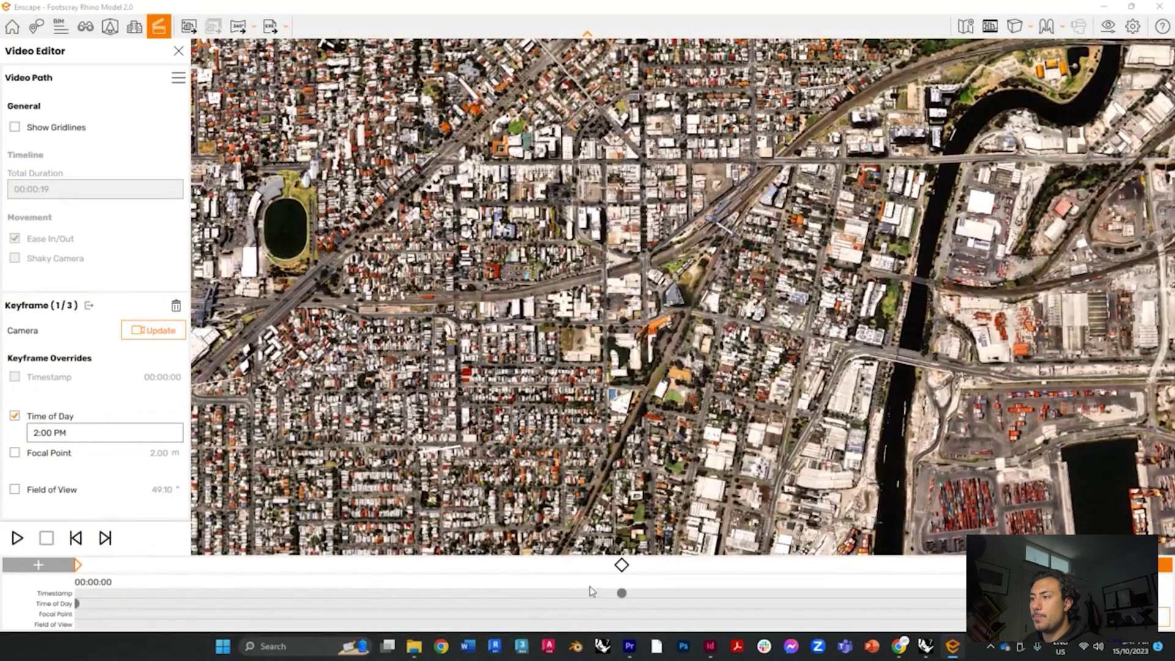
Step: Override the middle keyframe's time of day and set it to 4:00 PM
{"action": "left_click", "coordinate": [621, 568]}
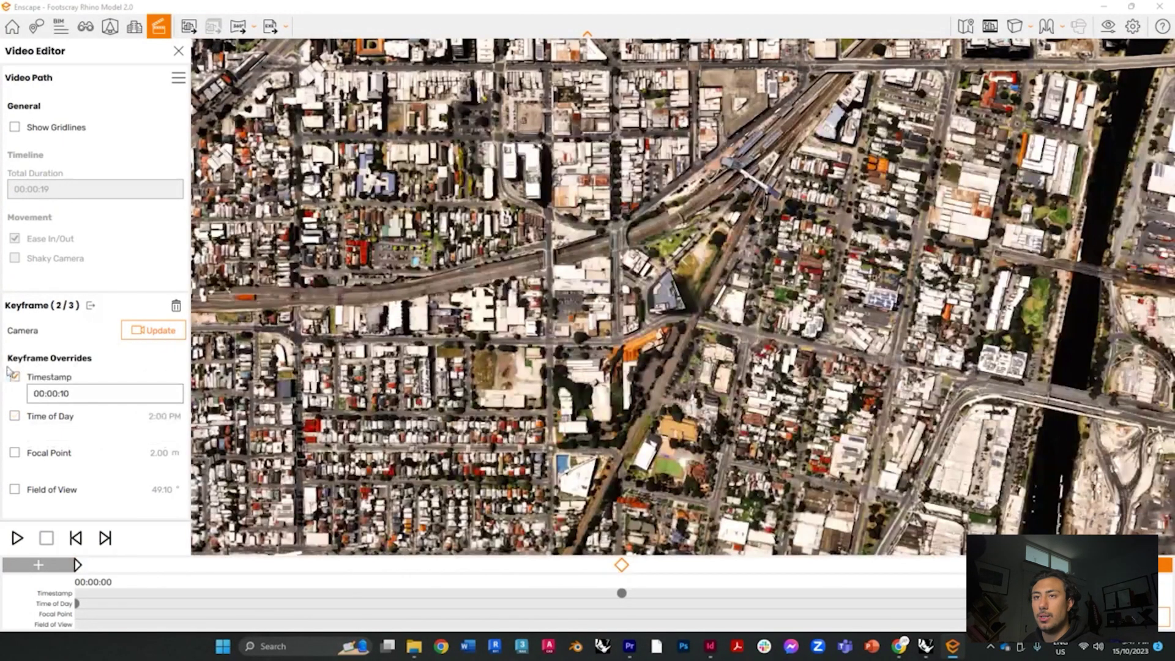
{"action": "left_click", "coordinate": [15, 416]}
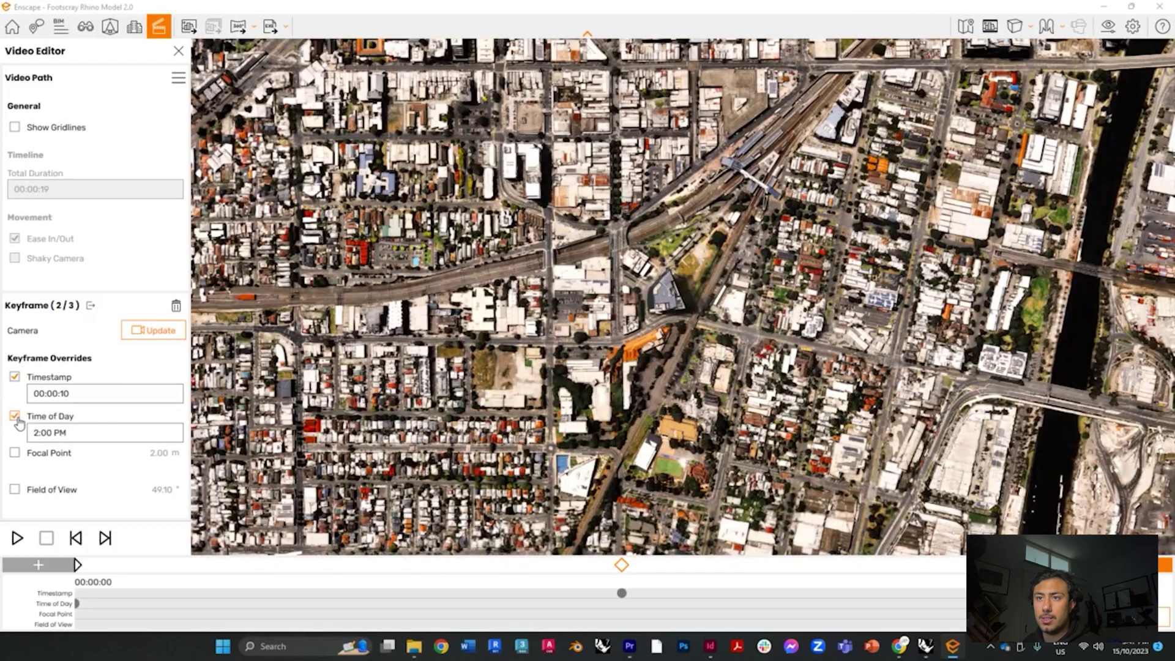
{"action": "left_click", "coordinate": [128, 432]}
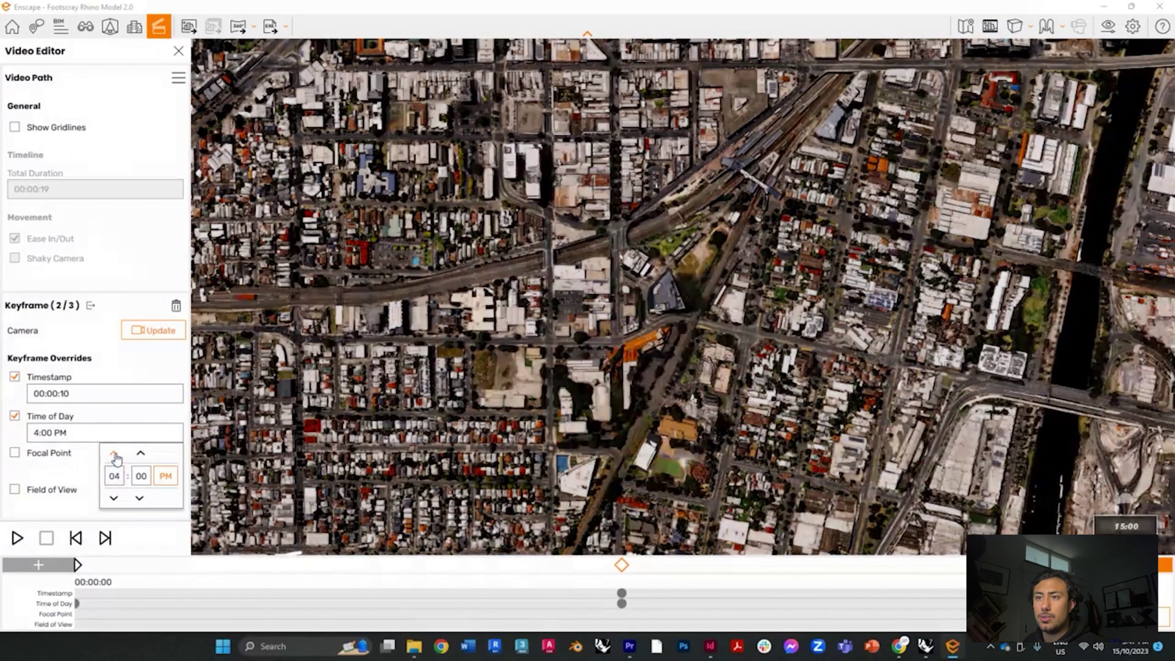
{"action": "left_click", "coordinate": [113, 454]}
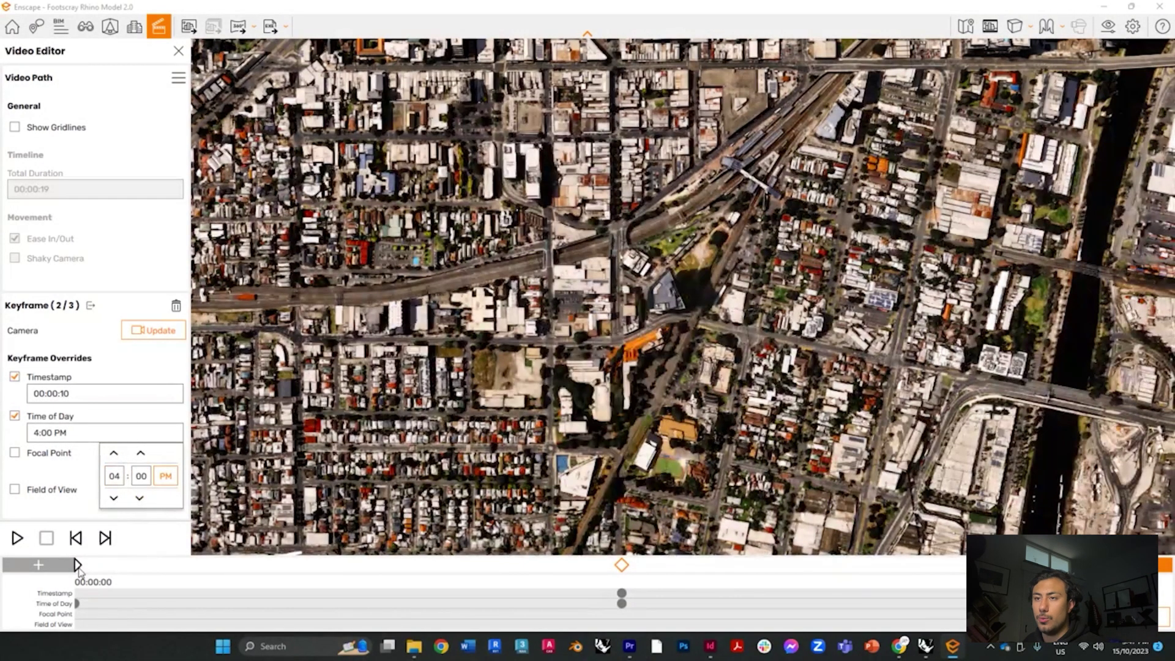
Step: Preview the video path from the first keyframe and compare the lighting at the last and middle keyframes
{"action": "left_click", "coordinate": [81, 572]}
{"action": "left_click", "coordinate": [17, 538]}
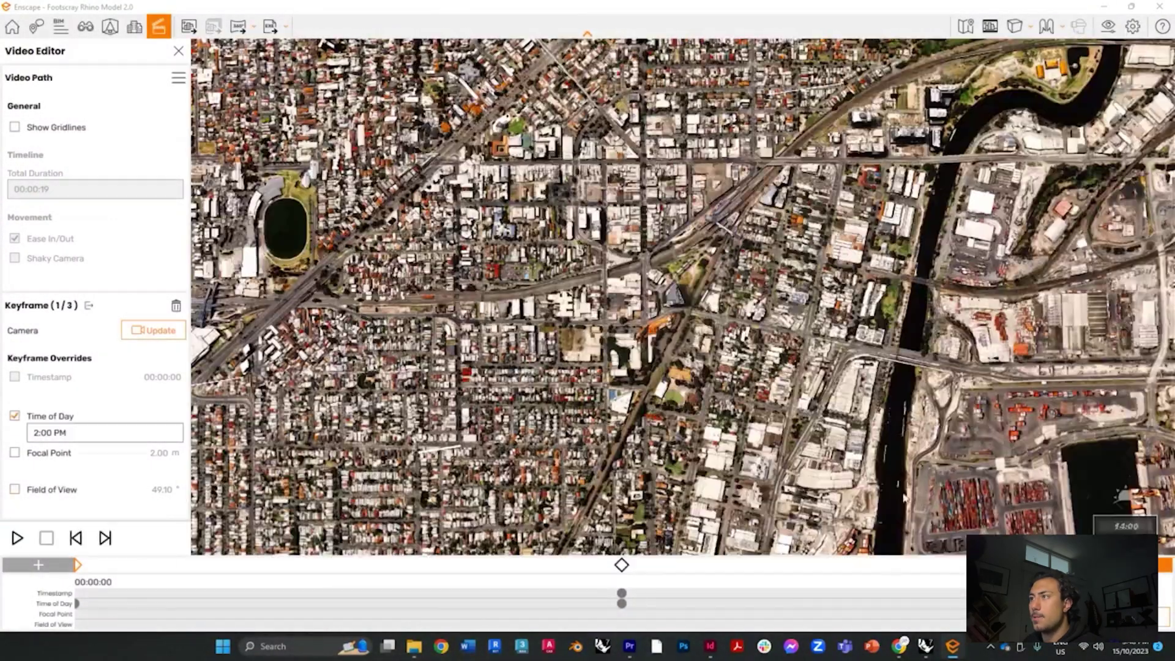
{"action": "left_click", "coordinate": [105, 538]}
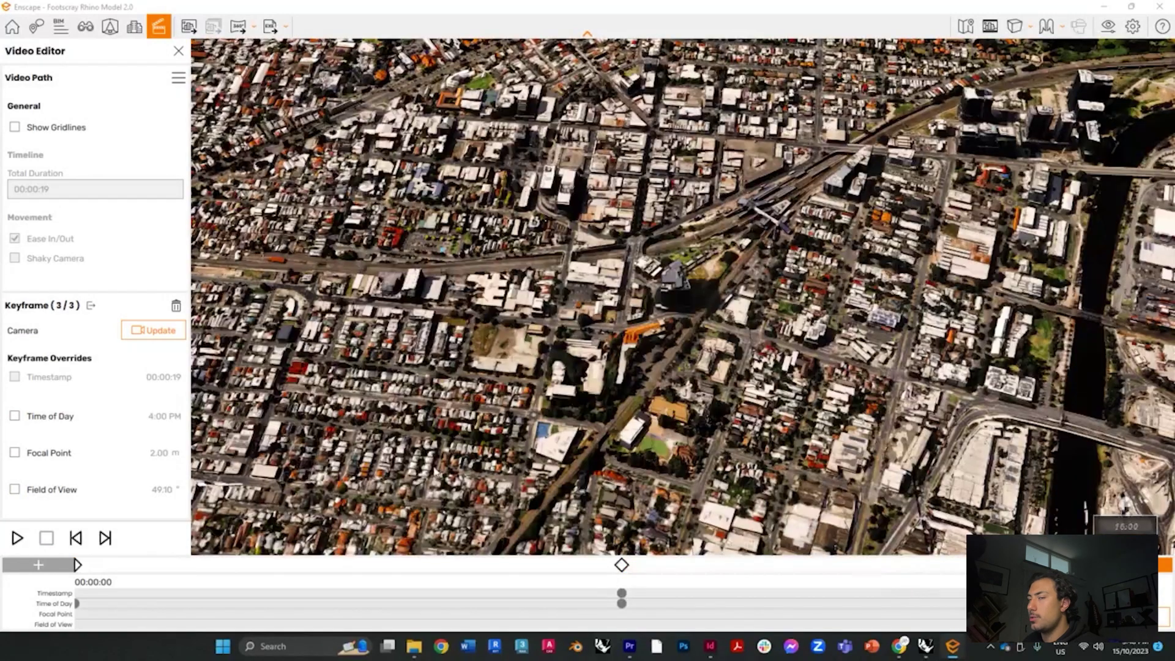
{"action": "left_click", "coordinate": [622, 564]}
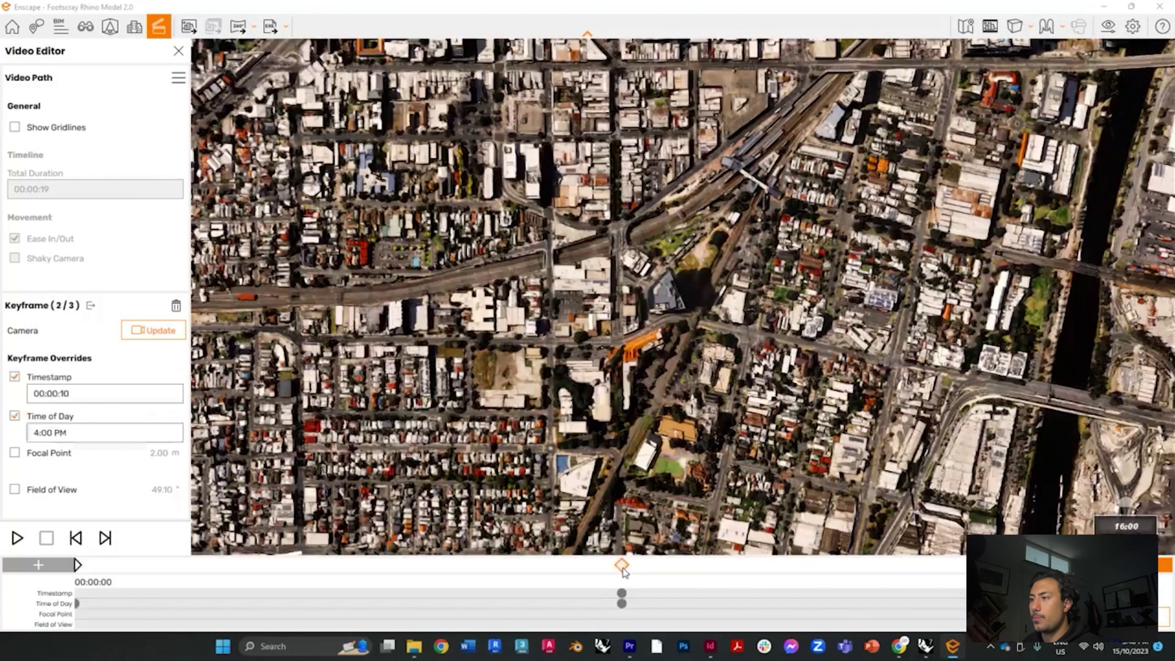
Step: Renew the first keyframe's time-of-day override at 2:00 PM
{"action": "left_click", "coordinate": [78, 564]}
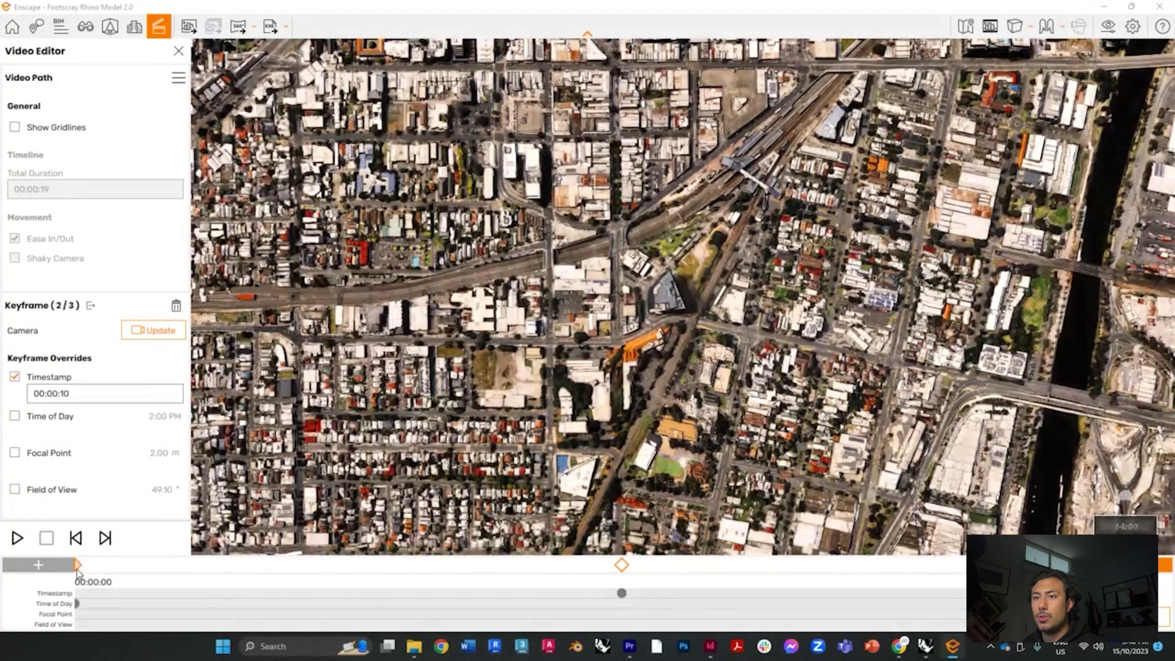
{"action": "left_click", "coordinate": [15, 417]}
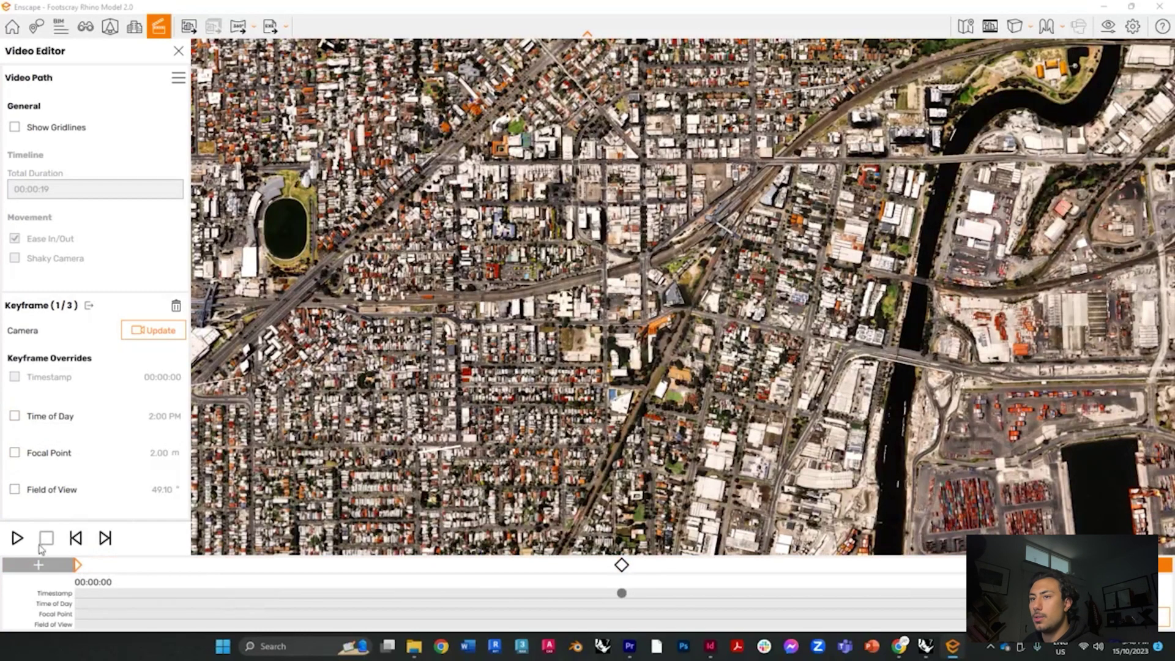
{"action": "left_click", "coordinate": [13, 418]}
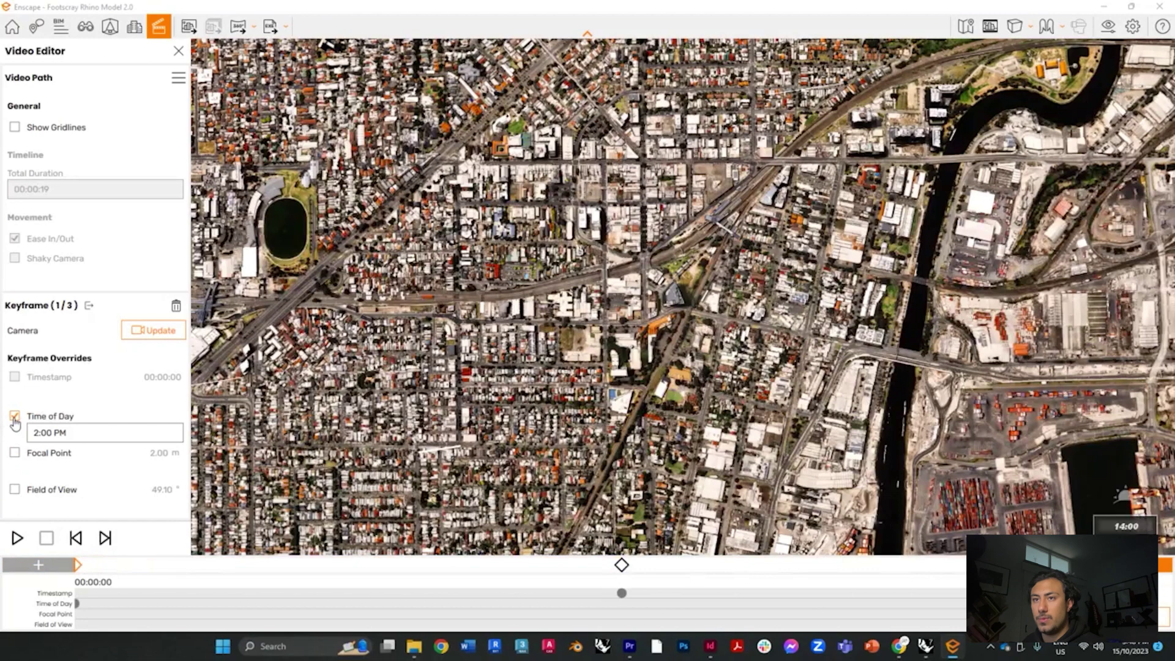
Step: Override the time of day at the middle and last keyframes, setting both to 4:00 PM
{"action": "left_click", "coordinate": [622, 564]}
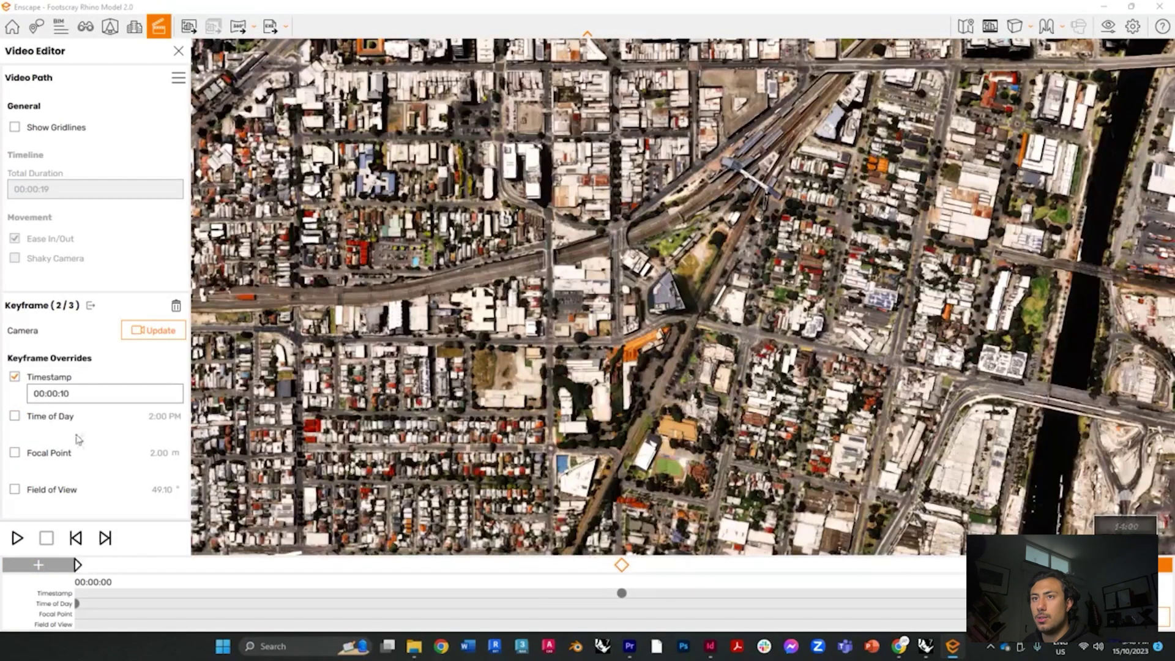
{"action": "left_click", "coordinate": [17, 418]}
{"action": "left_click", "coordinate": [143, 435]}
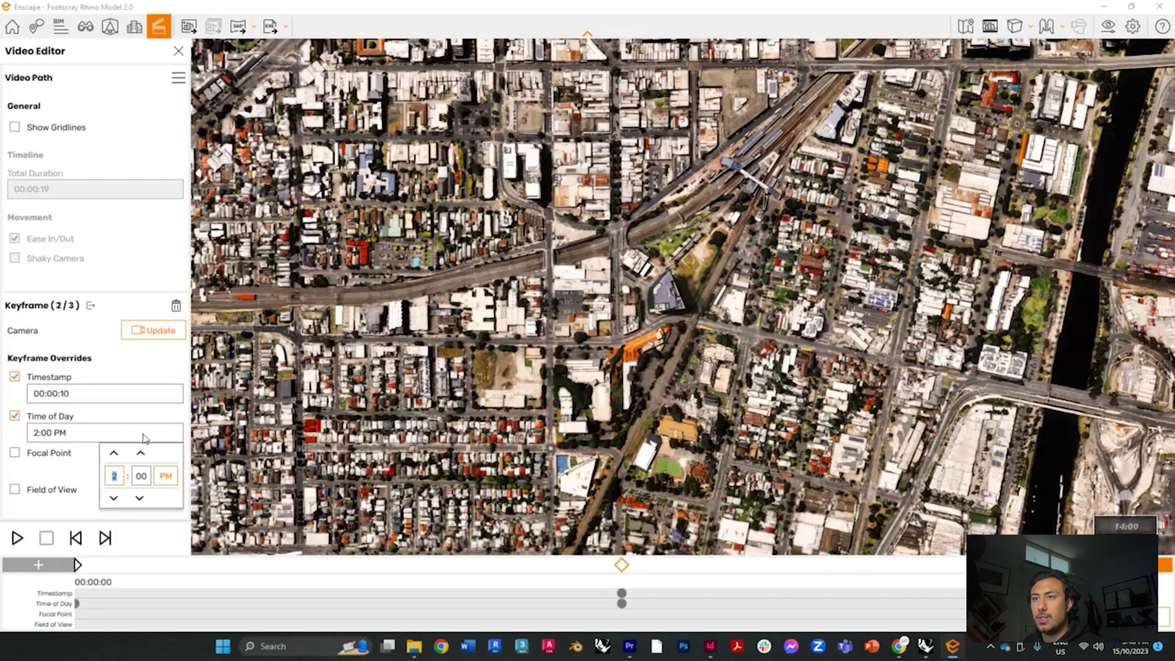
{"action": "left_click", "coordinate": [114, 457]}
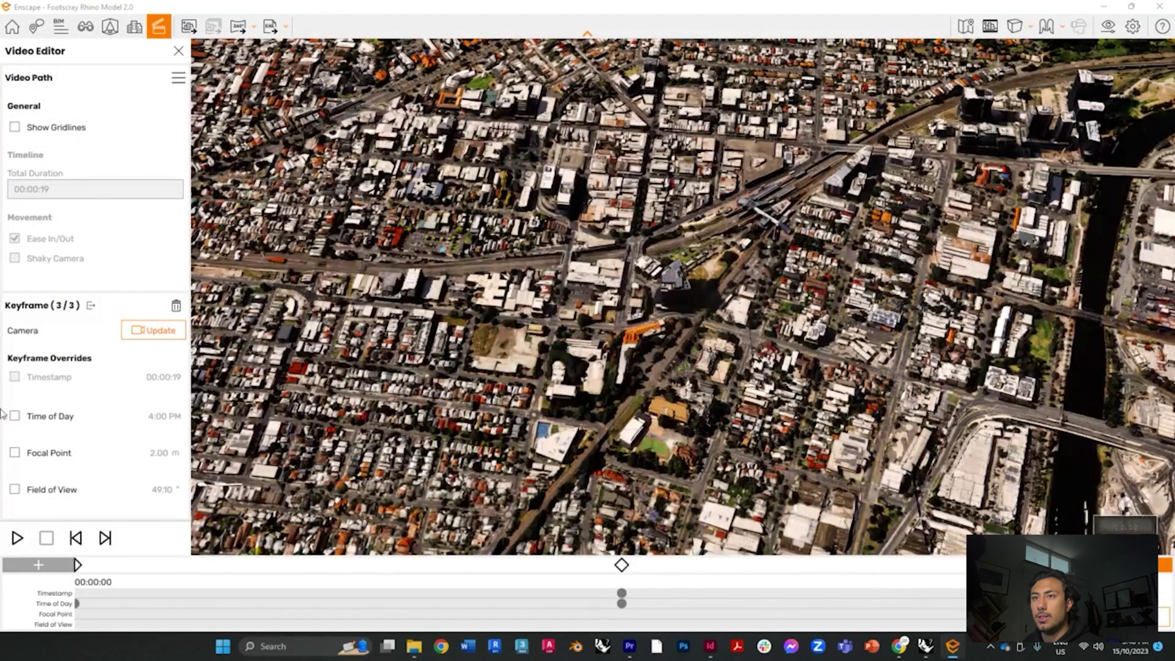
{"action": "left_click", "coordinate": [15, 417]}
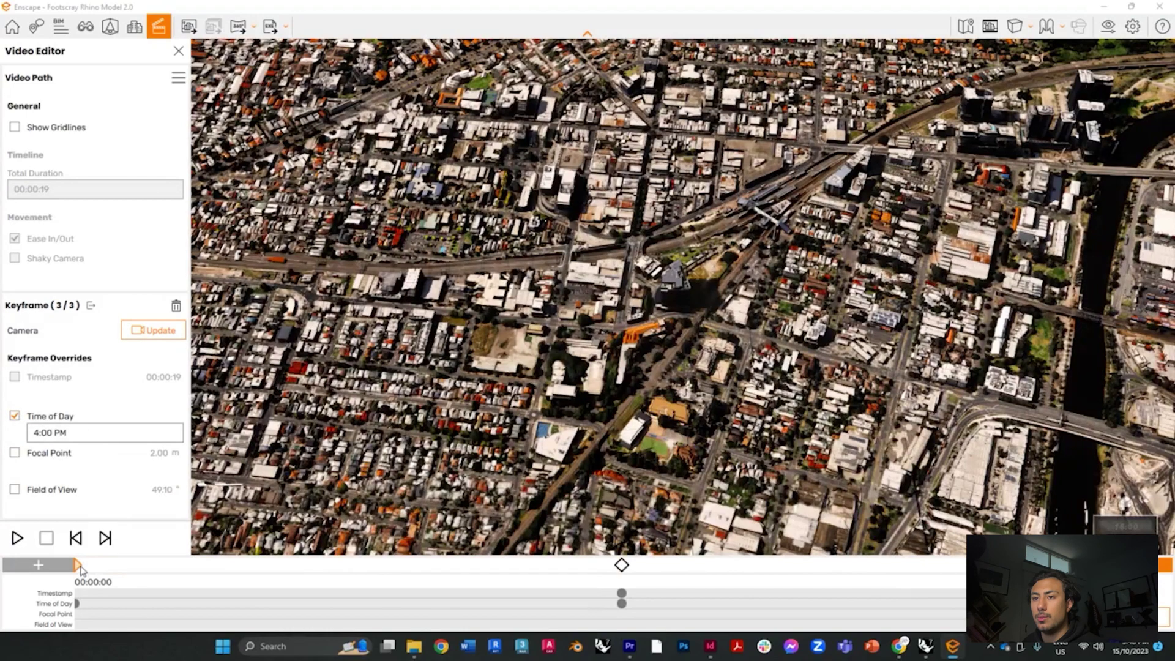
Step: Preview the video path from the first keyframe and stop the playback after checking the lighting change
{"action": "left_click", "coordinate": [76, 538]}
{"action": "left_click", "coordinate": [17, 538]}
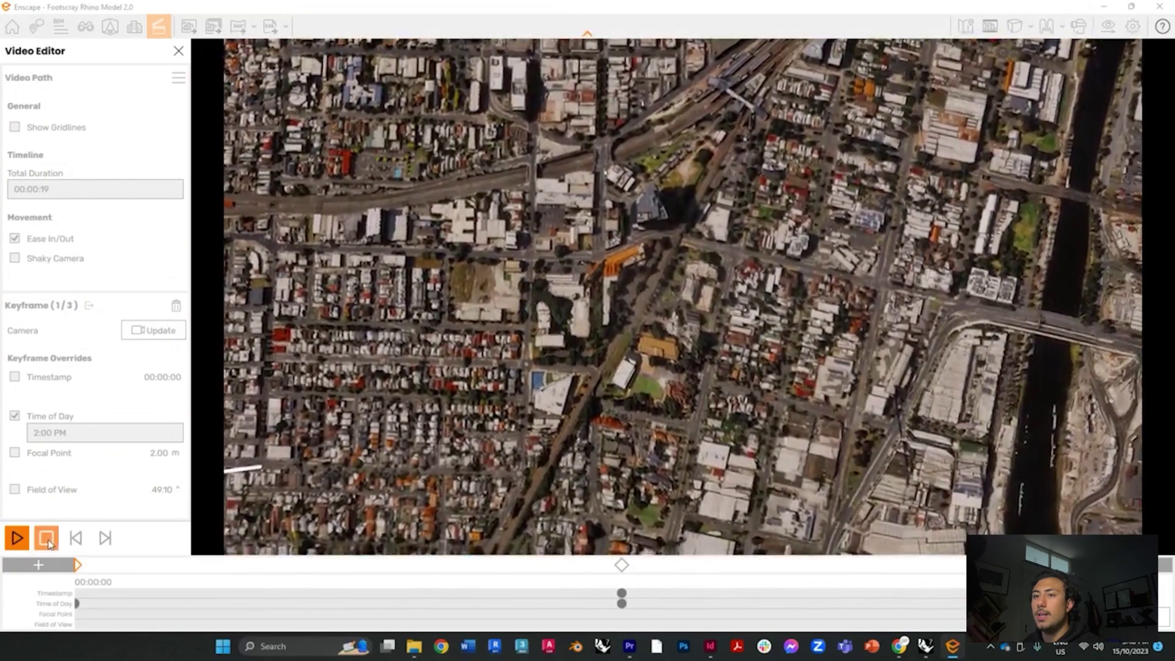
{"action": "left_click", "coordinate": [46, 538]}
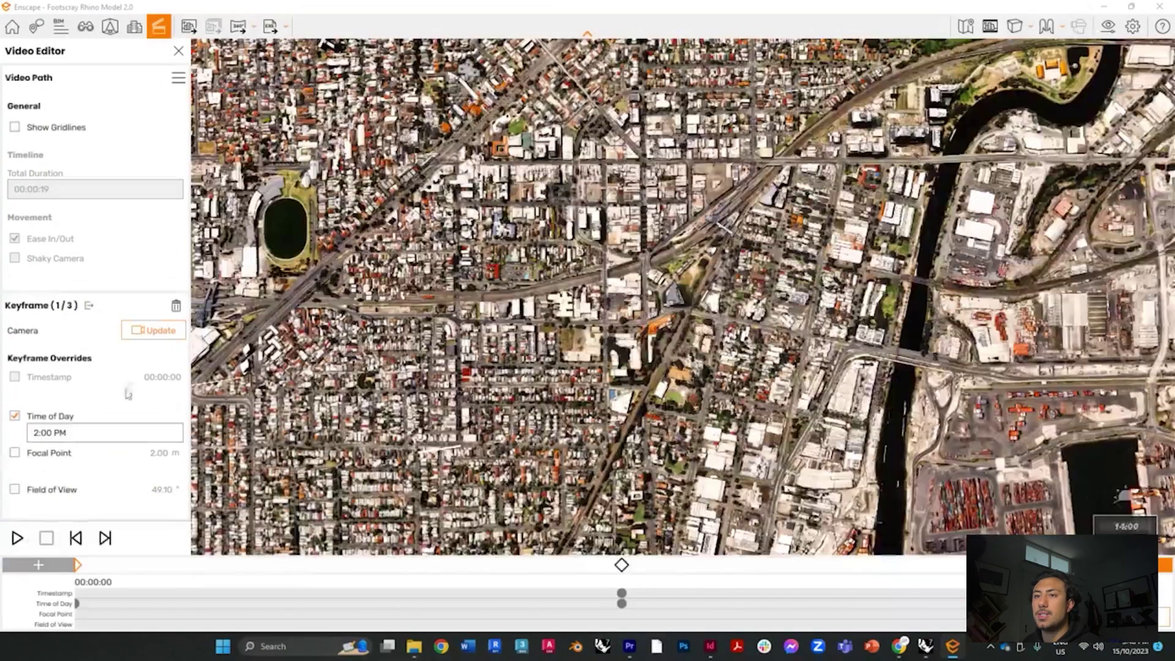
Step: Override the focal point at the first keyframe with 2.00 m and at the middle keyframe with 5.62 m
{"action": "left_click", "coordinate": [14, 453]}
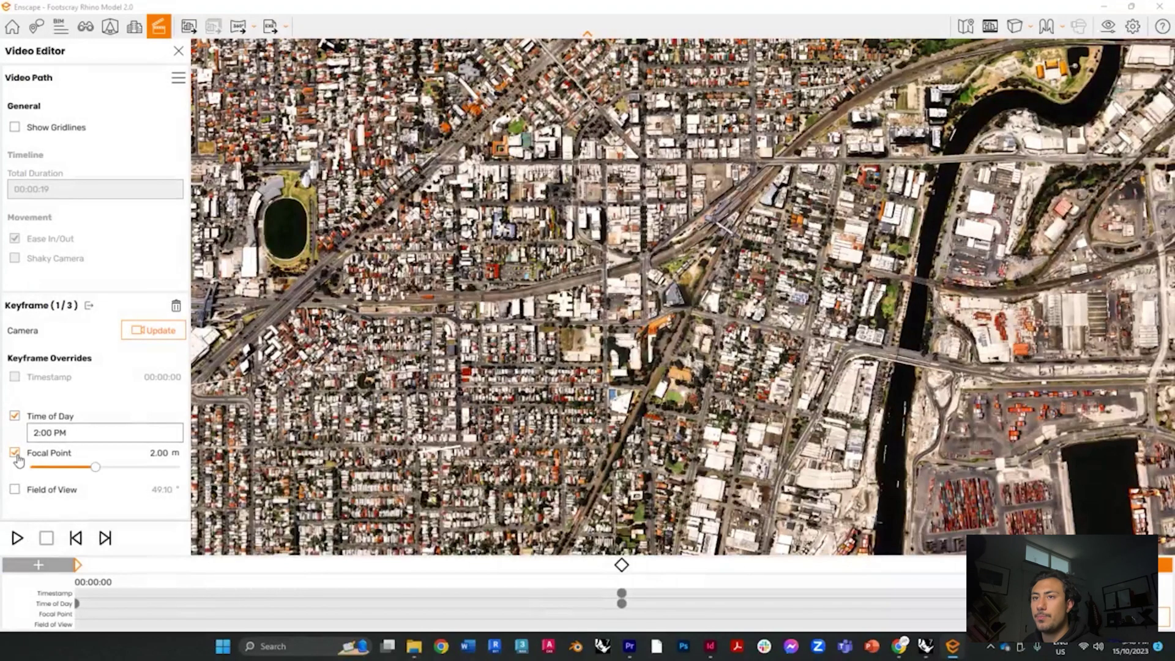
{"action": "left_click", "coordinate": [622, 564]}
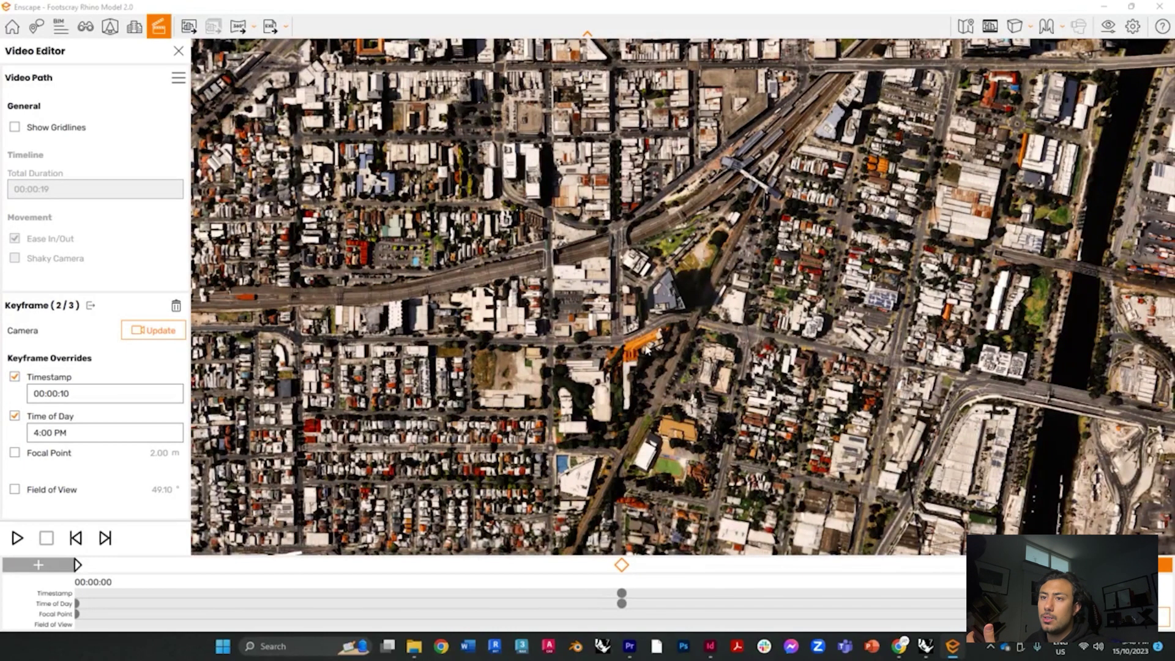
{"action": "left_click", "coordinate": [15, 453]}
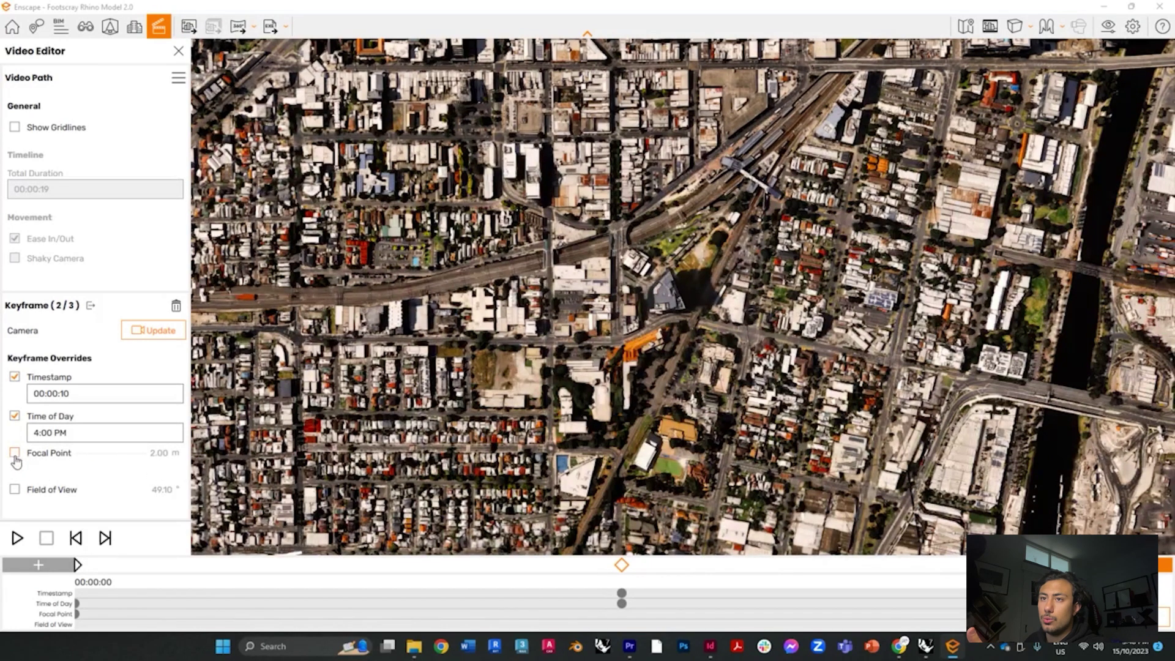
{"action": "left_click_drag", "start_coordinate": [80, 468], "coordinate": [117, 469]}
Step: Override the middle keyframe's field of view and go back to the first keyframe
{"action": "left_click", "coordinate": [15, 491]}
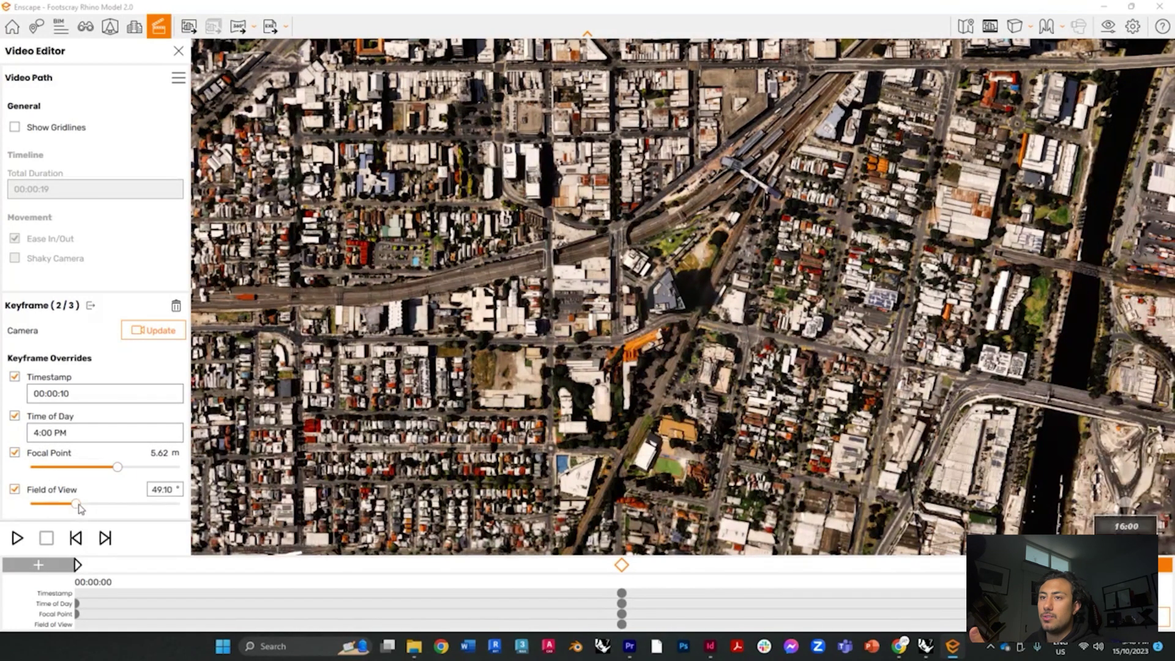
{"action": "mouse_move", "coordinate": [76, 504]}
{"action": "left_mouse_down"}
{"action": "mouse_move", "coordinate": [93, 505]}
{"action": "mouse_move", "coordinate": [78, 506]}
{"action": "left_mouse_up"}
{"action": "left_click", "coordinate": [75, 538]}
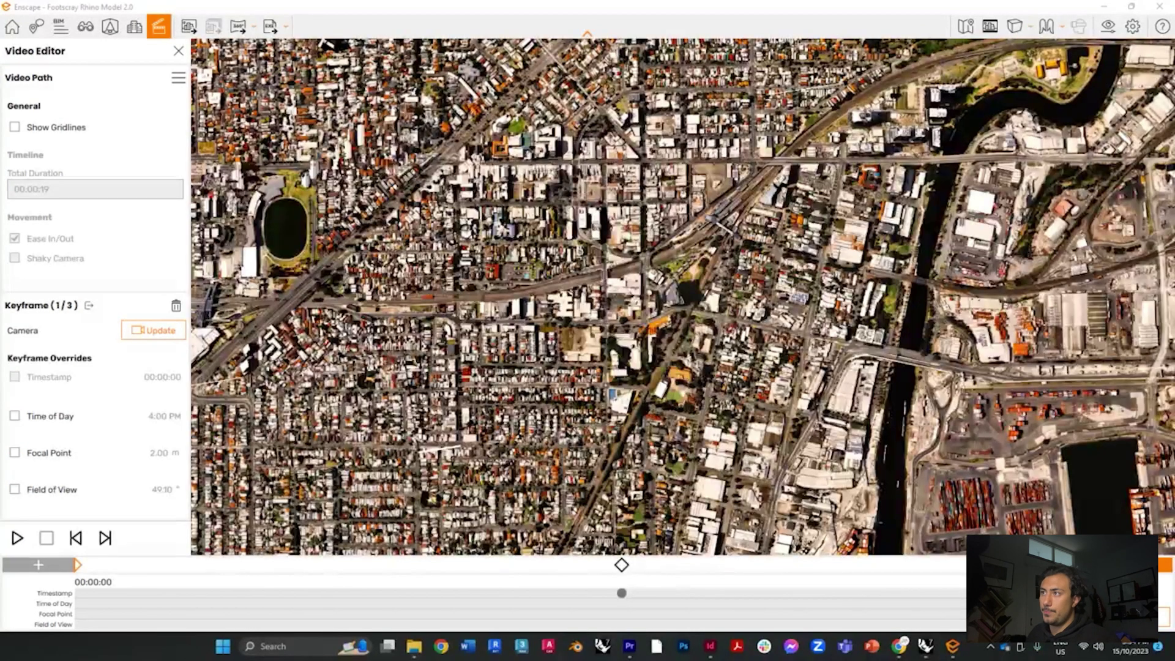
Step: Set the camera exposure to 34% and the image saturation to 119% in the visual settings
{"action": "left_click", "coordinate": [1109, 27]}
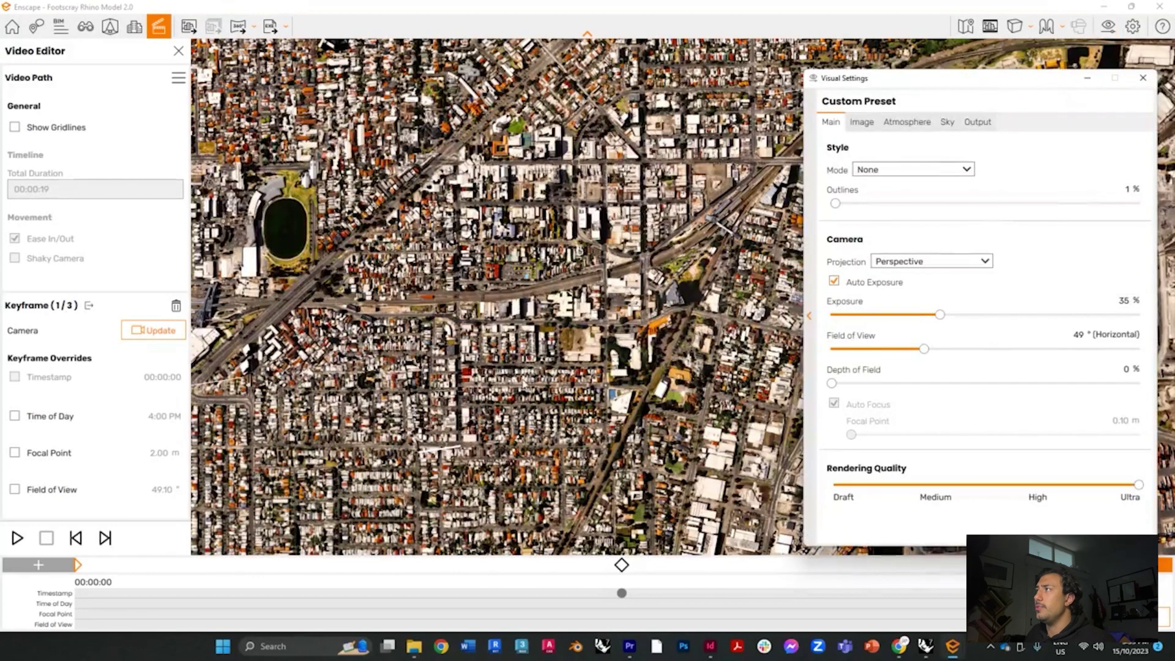
{"action": "mouse_move", "coordinate": [941, 314]}
{"action": "left_mouse_down"}
{"action": "mouse_move", "coordinate": [956, 316]}
{"action": "mouse_move", "coordinate": [936, 315]}
{"action": "left_mouse_up"}
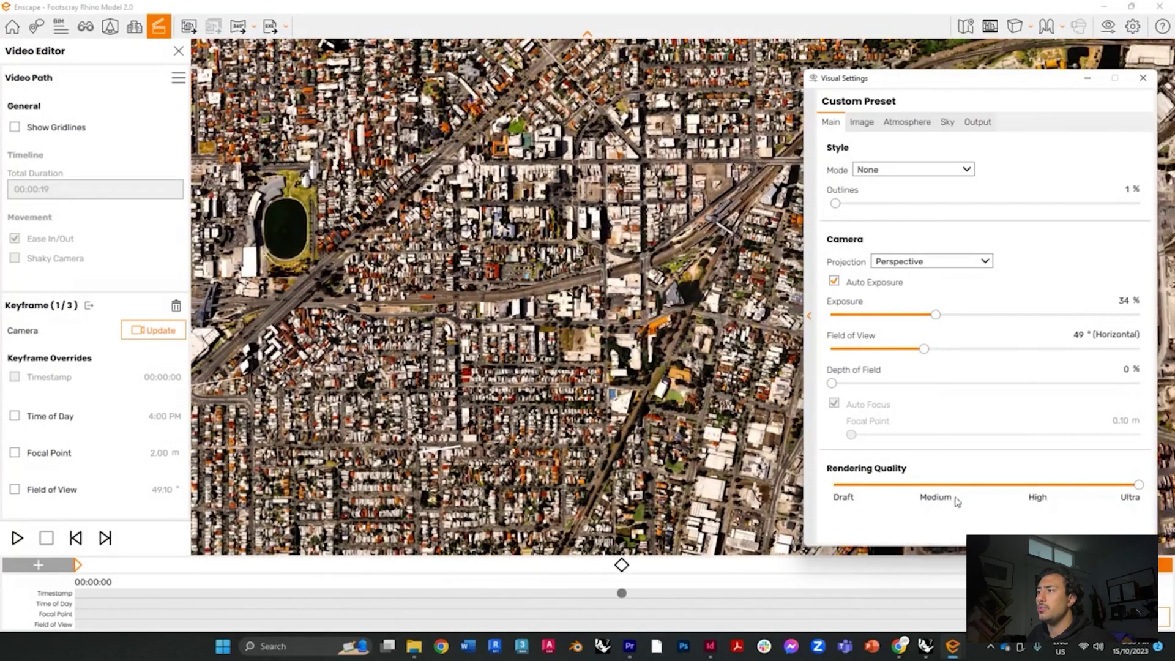
{"action": "left_click", "coordinate": [862, 123]}
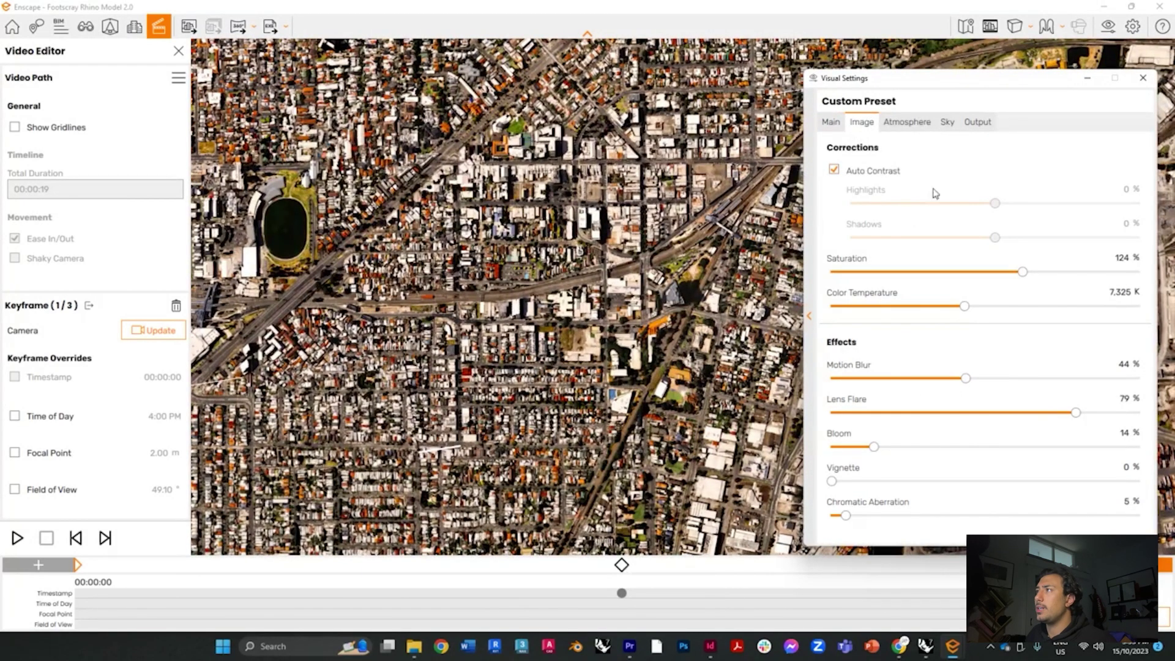
{"action": "mouse_move", "coordinate": [1024, 272]}
{"action": "left_mouse_down"}
{"action": "mouse_move", "coordinate": [997, 276]}
{"action": "mouse_move", "coordinate": [1015, 274]}
{"action": "left_mouse_up"}
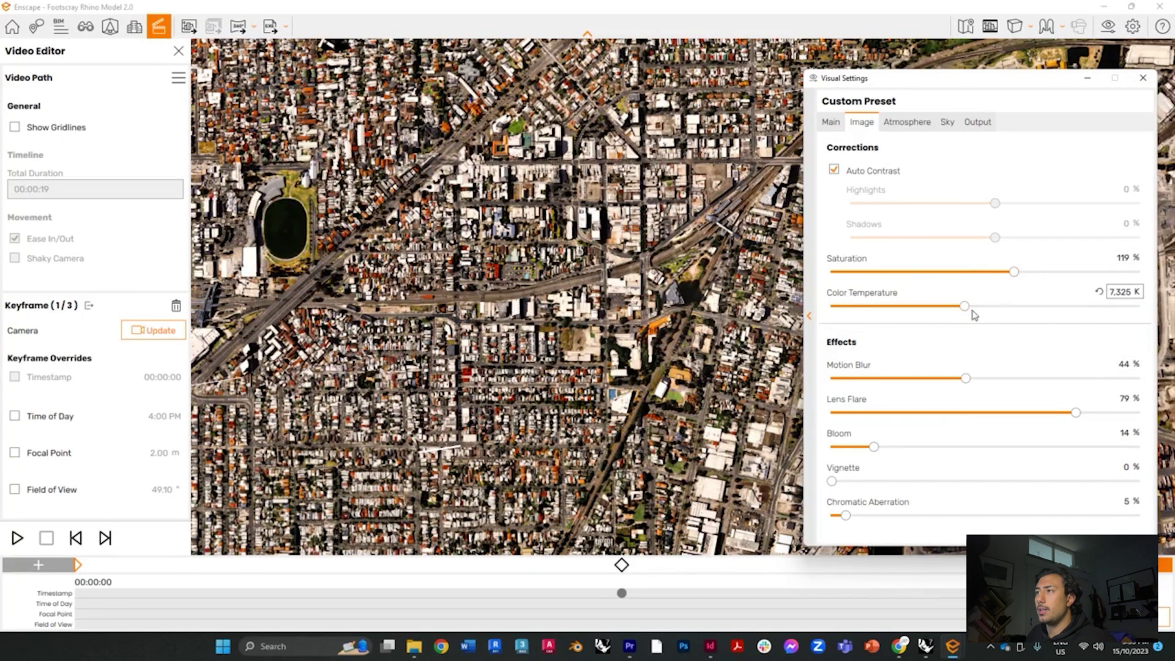
Step: Set the sun brightness to 150%, artificial light brightness to 0% and ambient brightness to 30%, and check the sky settings
{"action": "left_click", "coordinate": [896, 126]}
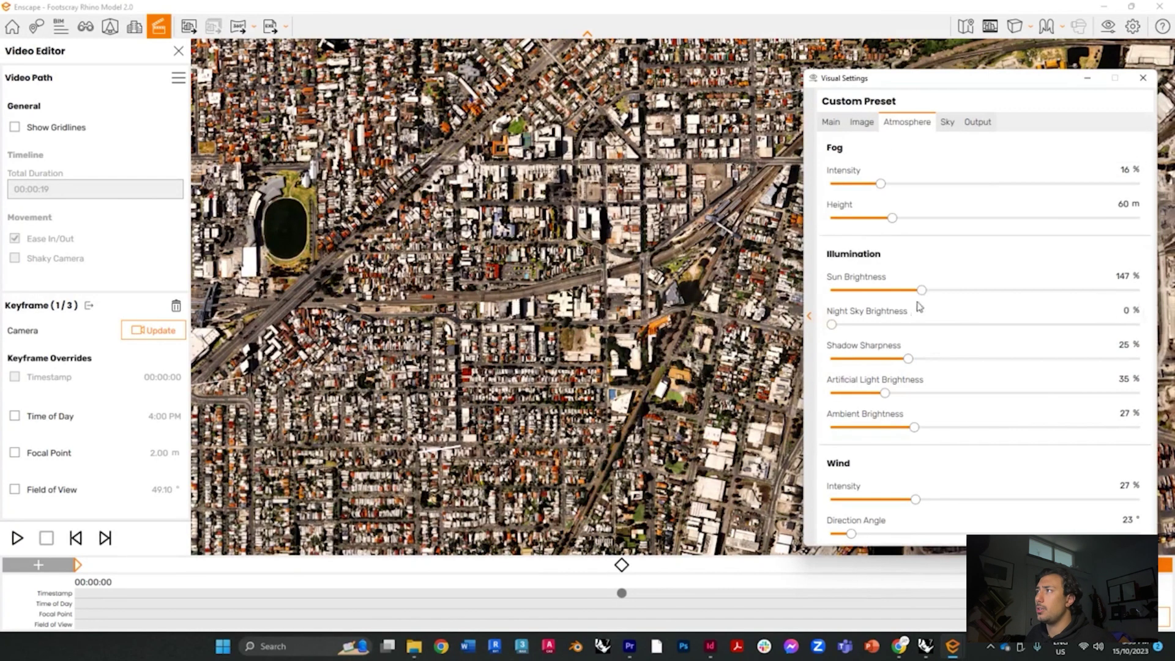
{"action": "left_click_drag", "start_coordinate": [922, 290], "coordinate": [924, 291]}
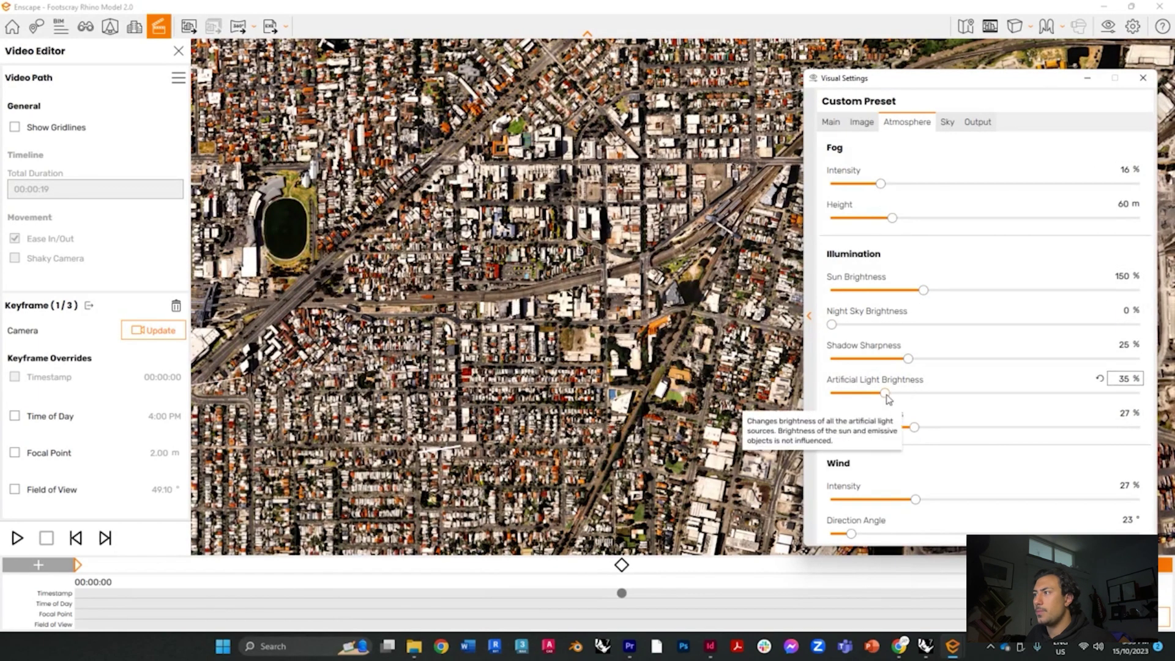
{"action": "left_click_drag", "start_coordinate": [885, 393], "coordinate": [832, 395]}
{"action": "left_click_drag", "start_coordinate": [915, 428], "coordinate": [923, 428]}
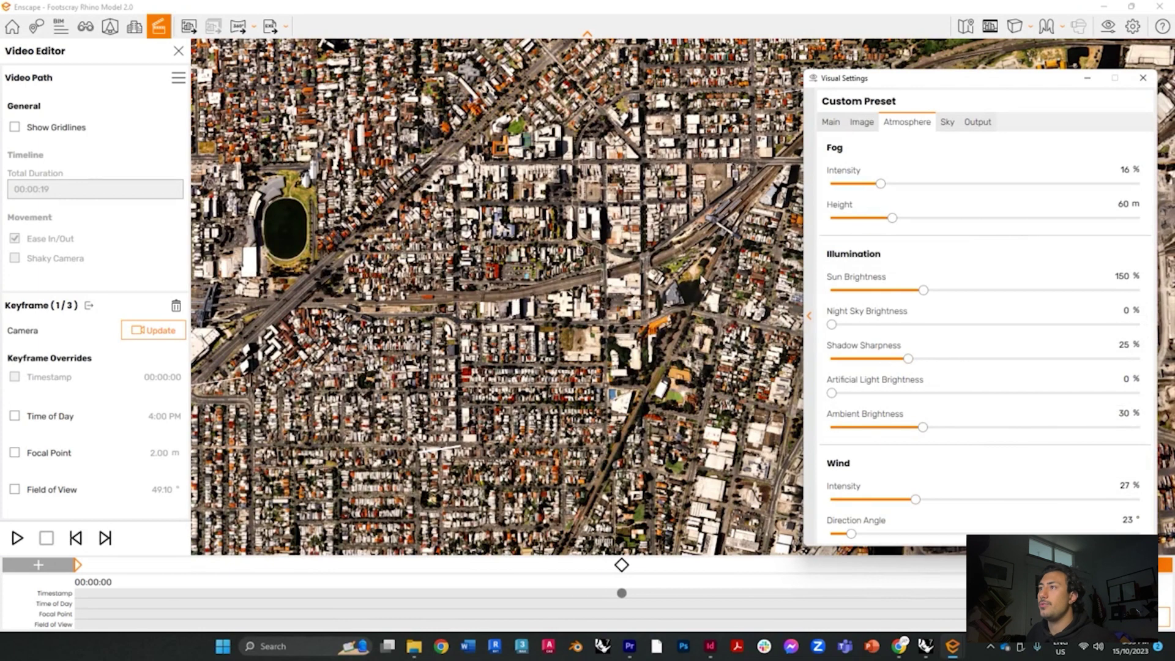
{"action": "left_click", "coordinate": [947, 124]}
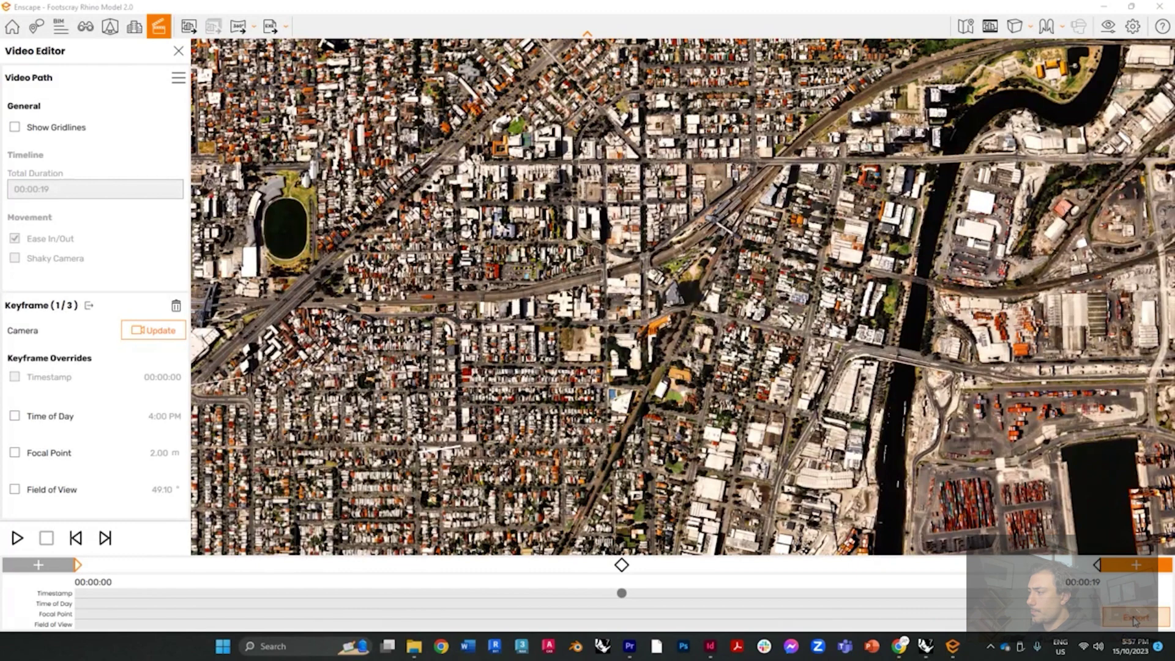
Step: Configure the video export with Full HD resolution, Maximum compression quality and 30 frames per second
{"action": "left_click", "coordinate": [1136, 620]}
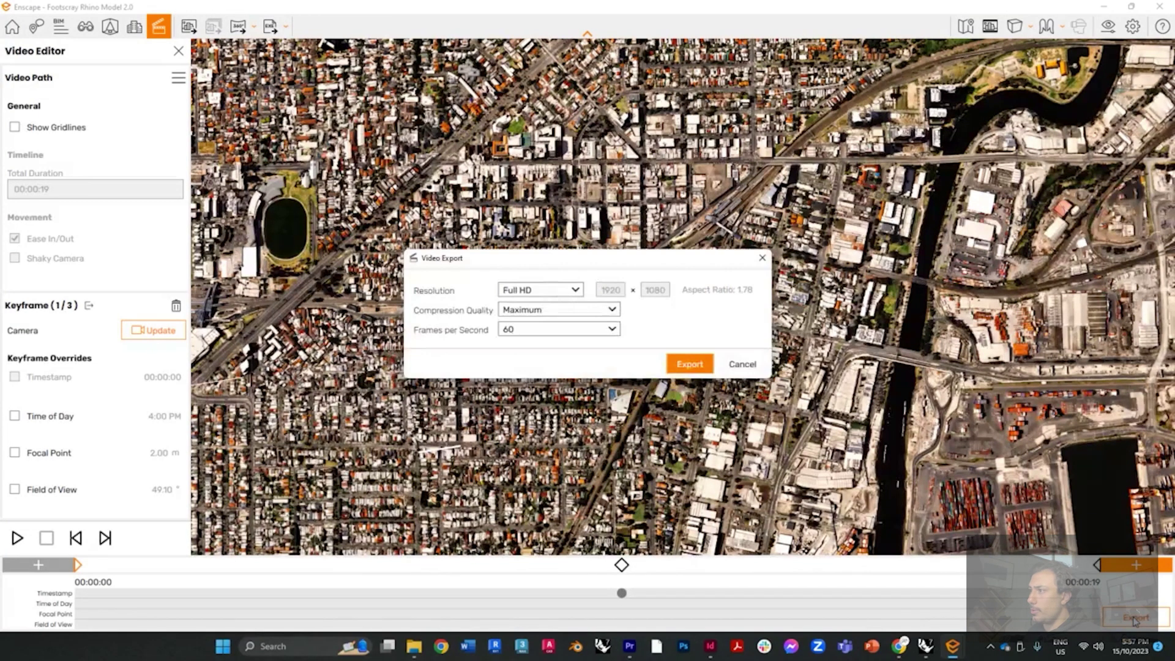
{"action": "left_click", "coordinate": [548, 290]}
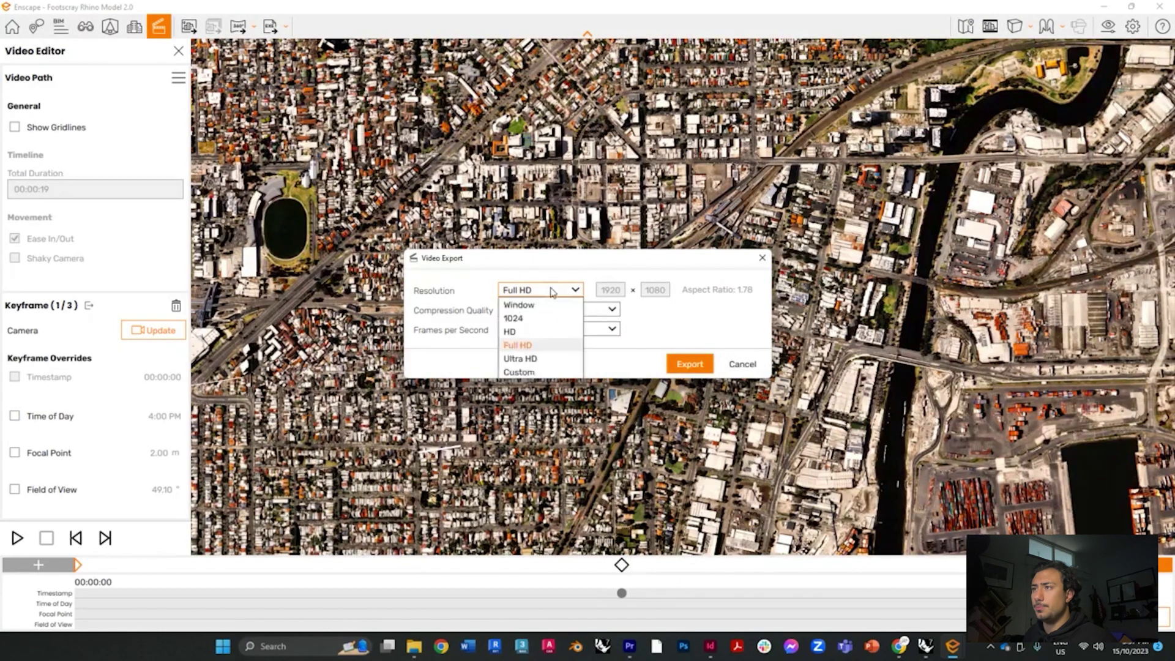
{"action": "left_click", "coordinate": [526, 345]}
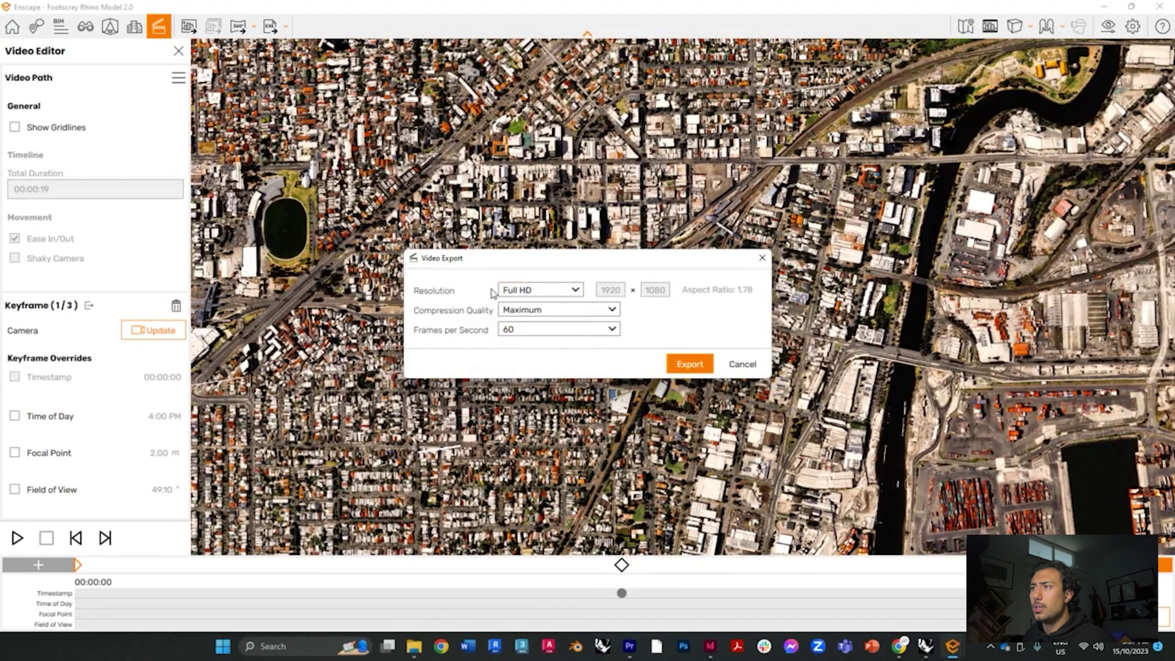
{"action": "left_click", "coordinate": [542, 313]}
{"action": "left_click", "coordinate": [551, 365]}
{"action": "left_click", "coordinate": [535, 335]}
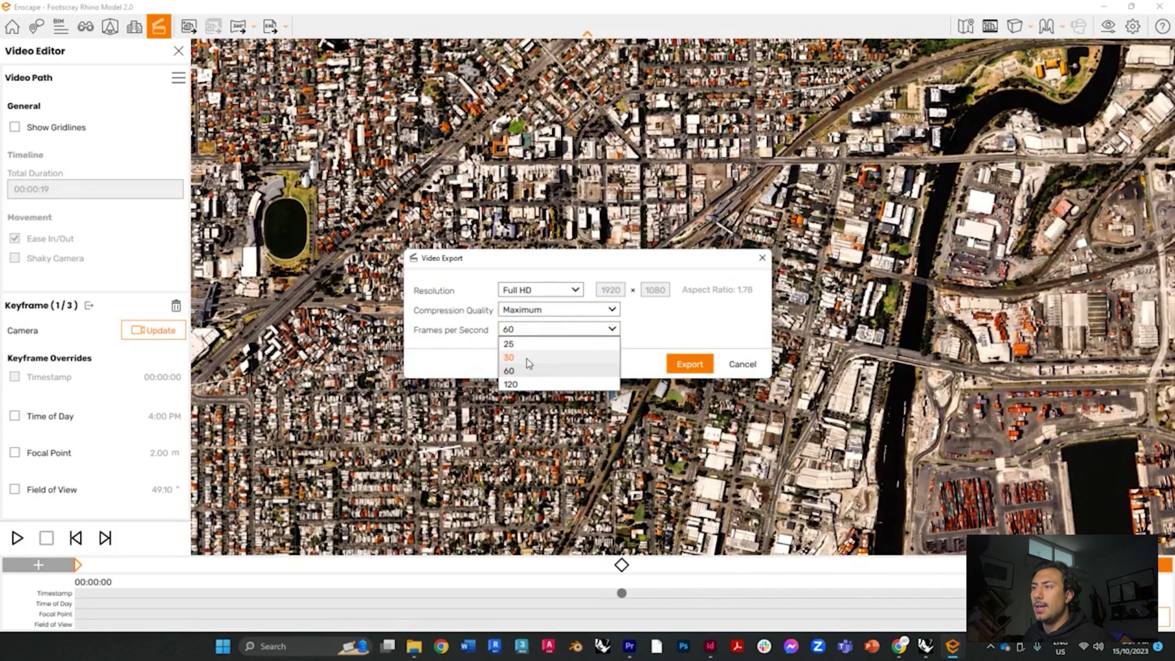
{"action": "left_click", "coordinate": [526, 360]}
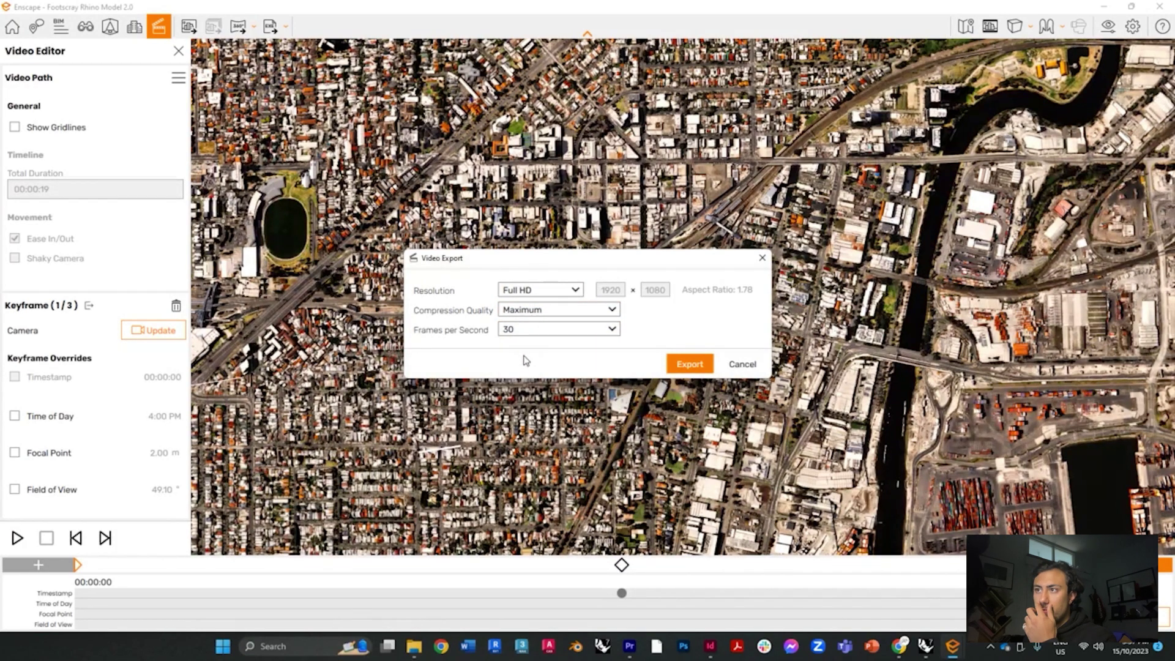
{"action": "left_click", "coordinate": [538, 331]}
{"action": "left_click", "coordinate": [523, 359]}
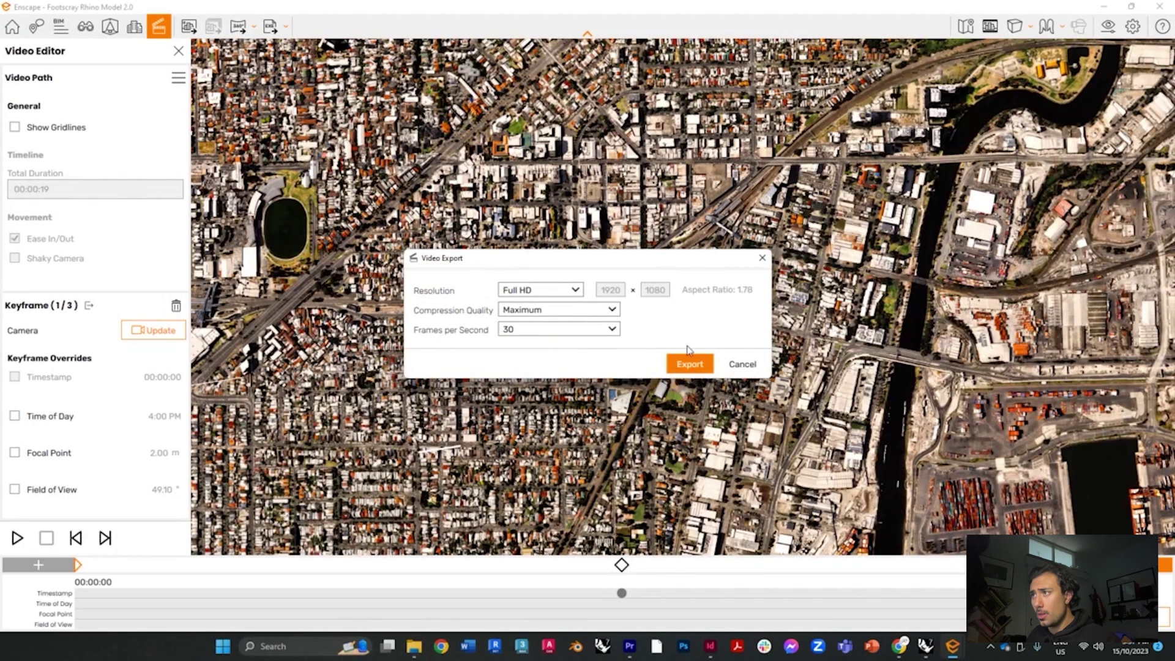
Step: Proceed with the video export and choose the Desktop folder as the save location
{"action": "left_click", "coordinate": [688, 366]}
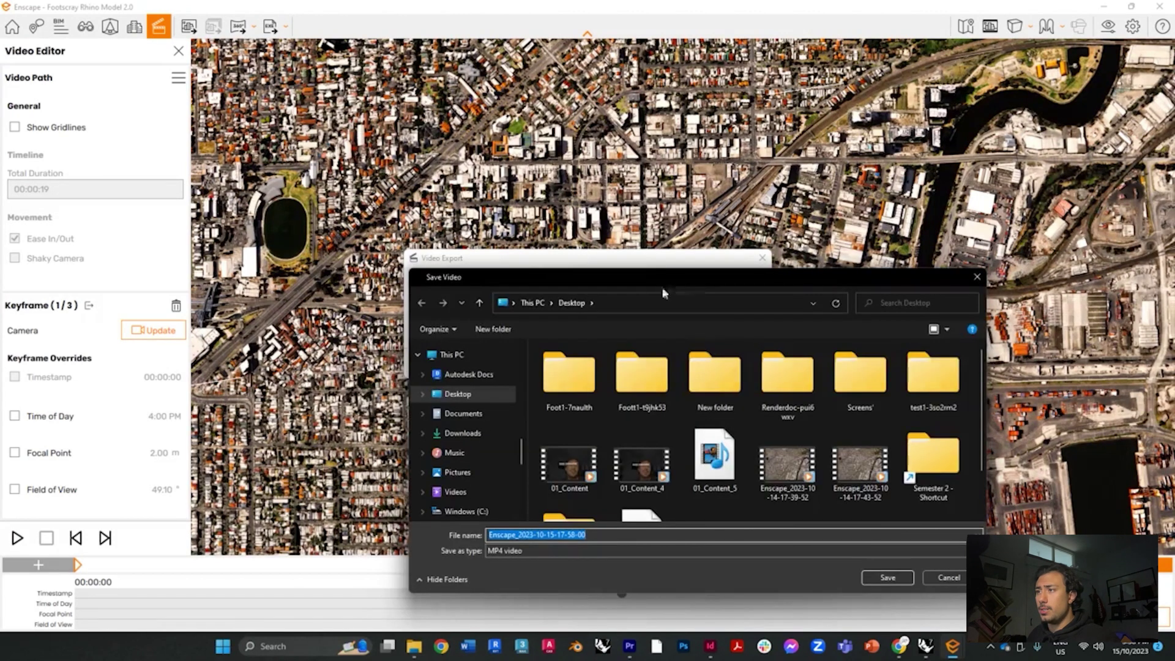
{"action": "scroll", "coordinate": [412, 323], "scroll_direction": "up", "scroll_amount": 2}
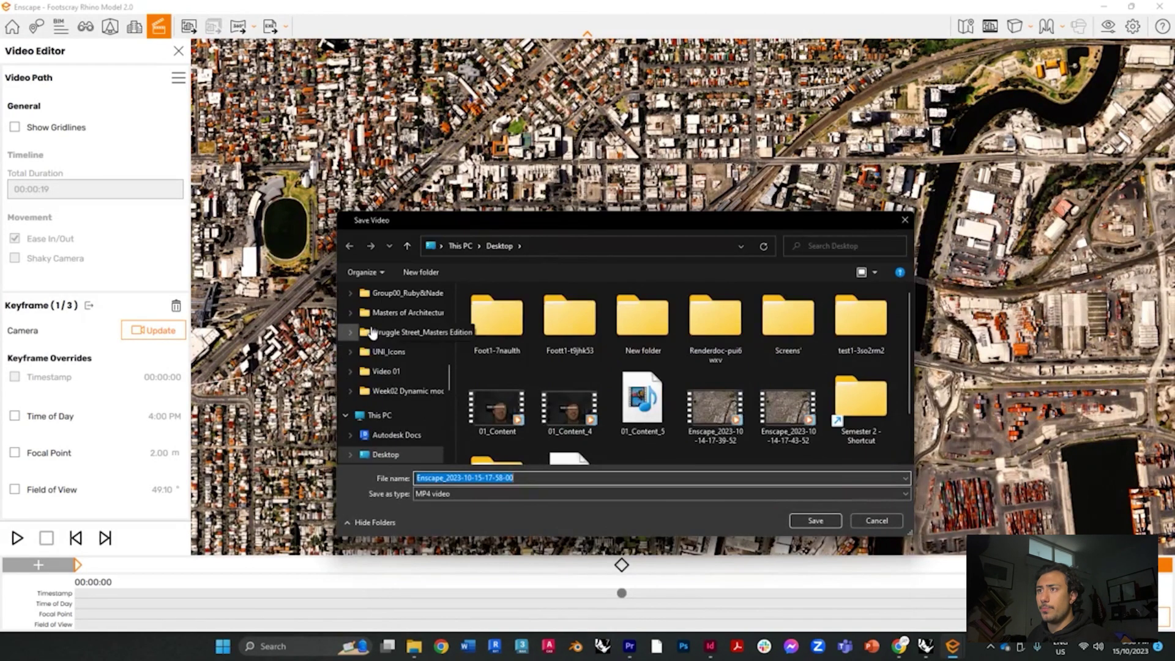
{"action": "left_click", "coordinate": [389, 413]}
{"action": "scroll", "coordinate": [402, 383], "scroll_direction": "up", "scroll_amount": 2}
{"action": "scroll", "coordinate": [402, 383], "scroll_direction": "up", "scroll_amount": 3}
{"action": "left_click", "coordinate": [483, 324]}
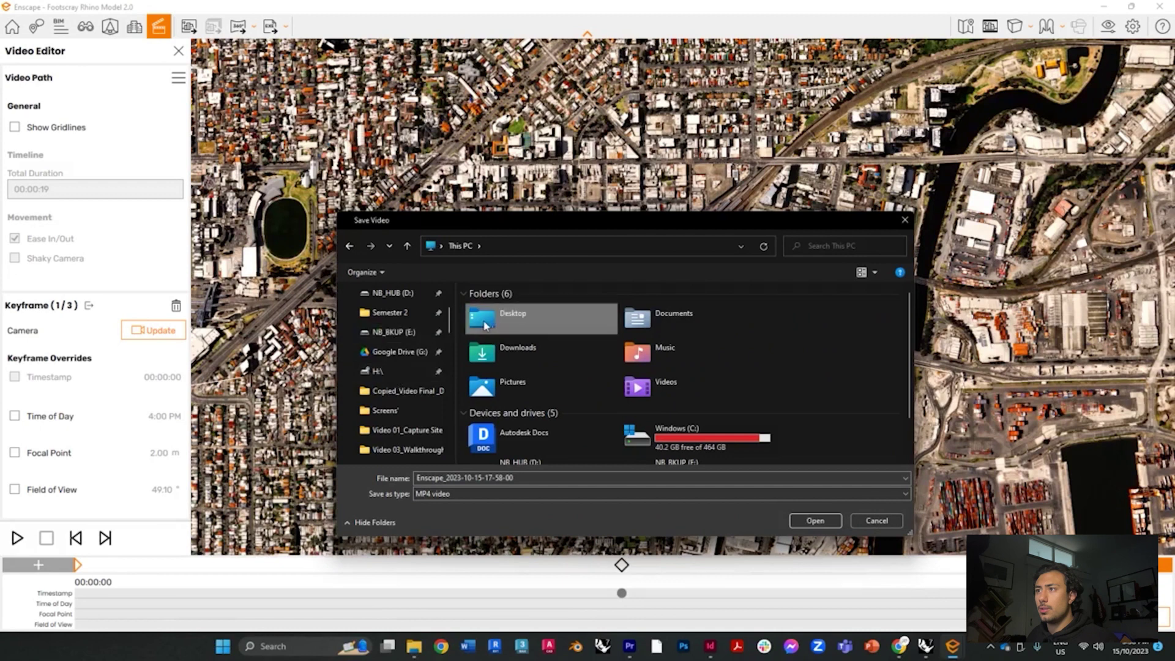
{"action": "double_click", "coordinate": [484, 324]}
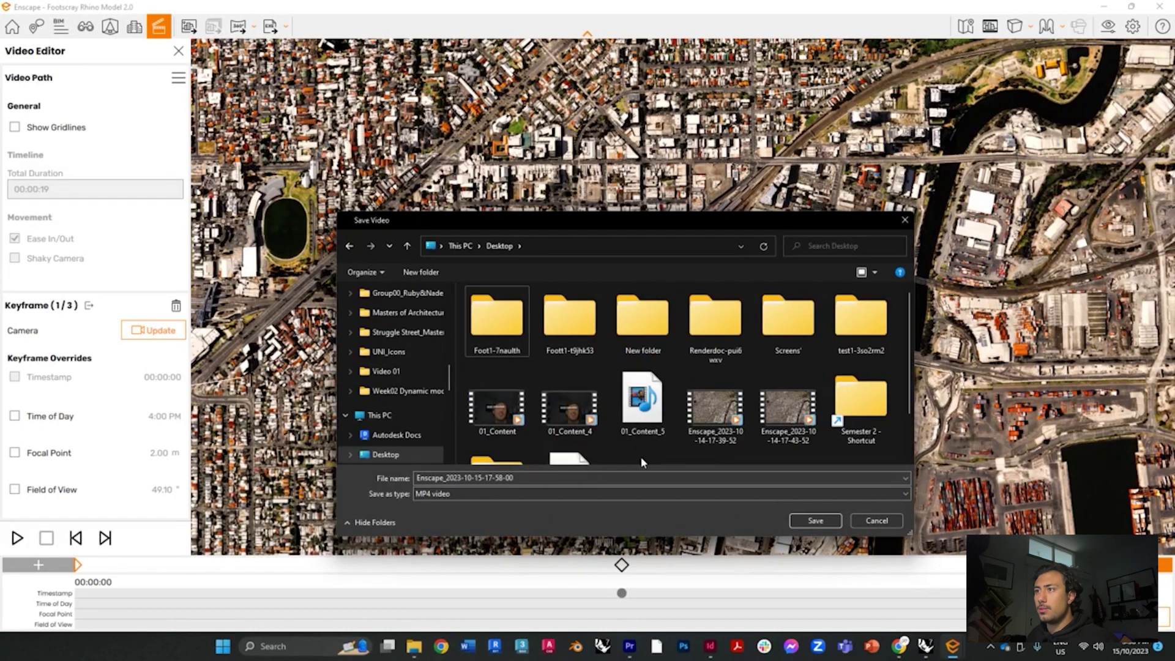
Step: Name the MP4 video file Test, save it and start the export
{"action": "left_click", "coordinate": [523, 479]}
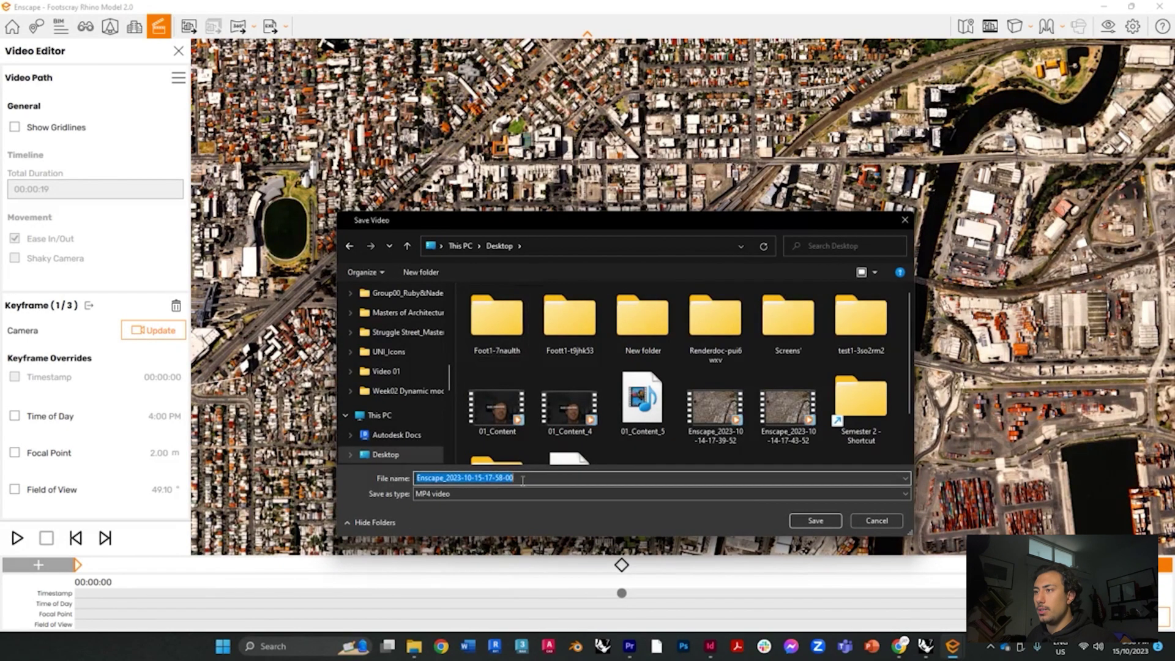
{"action": "type", "text": "Test"}
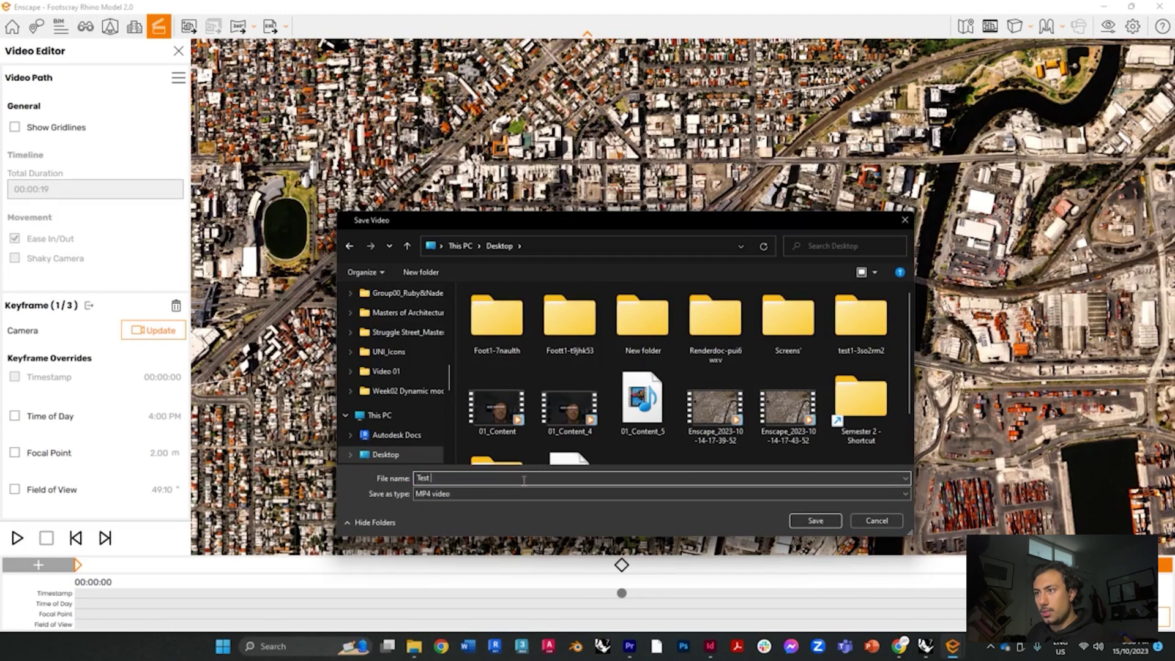
{"action": "key", "text": "Return"}
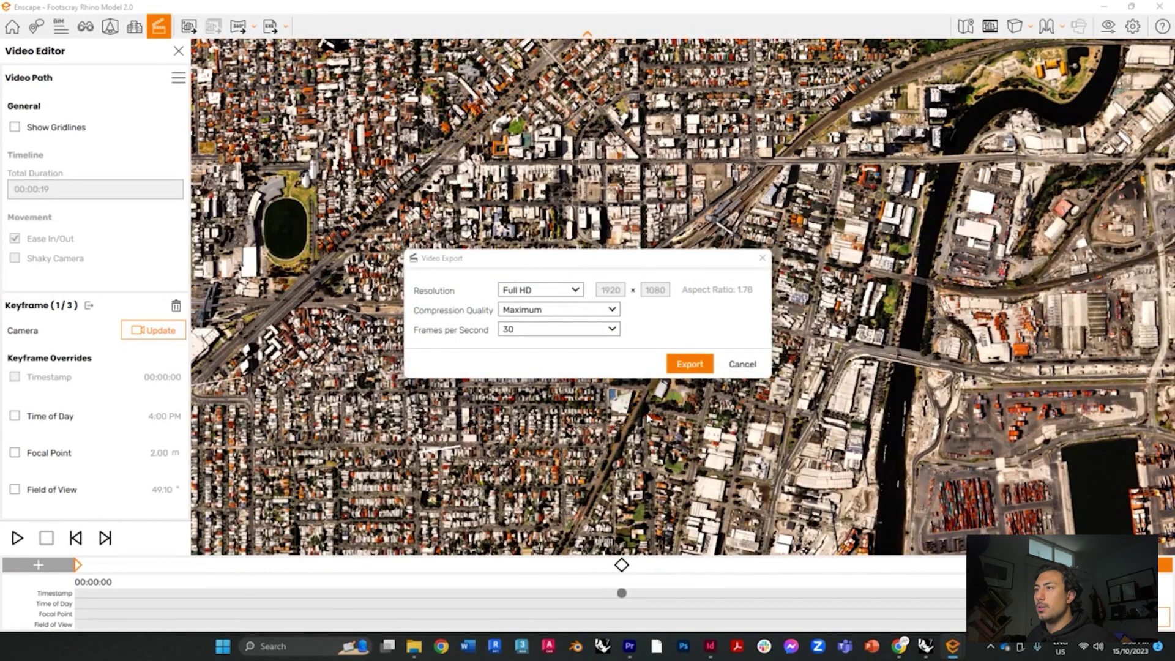
{"action": "key", "text": "Return"}
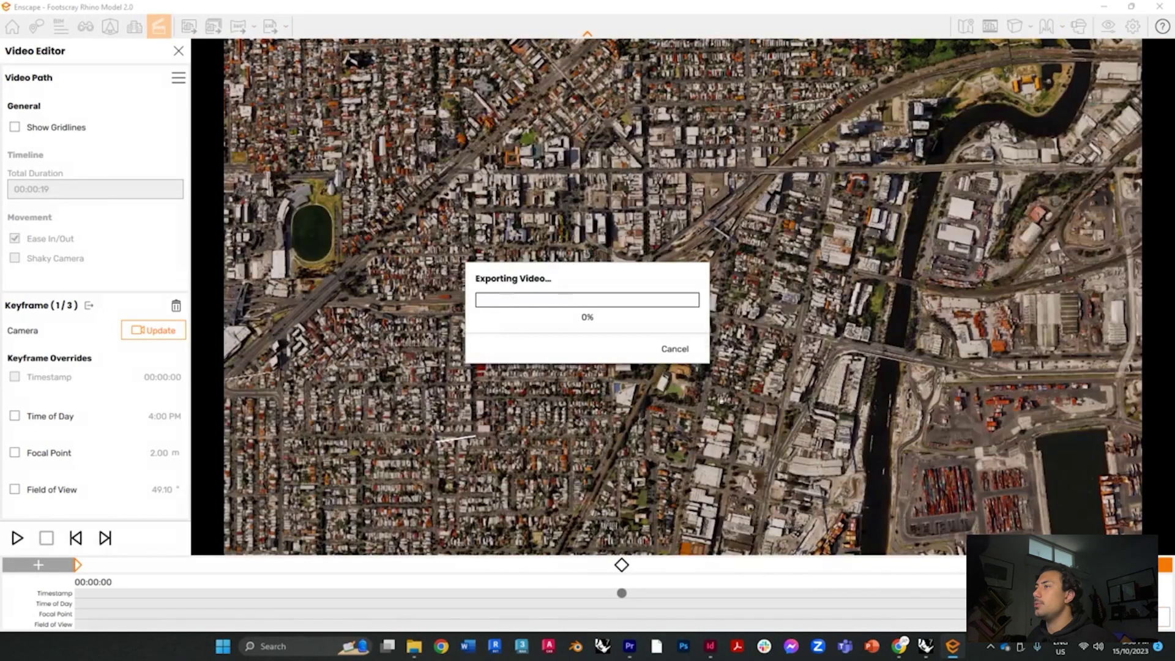